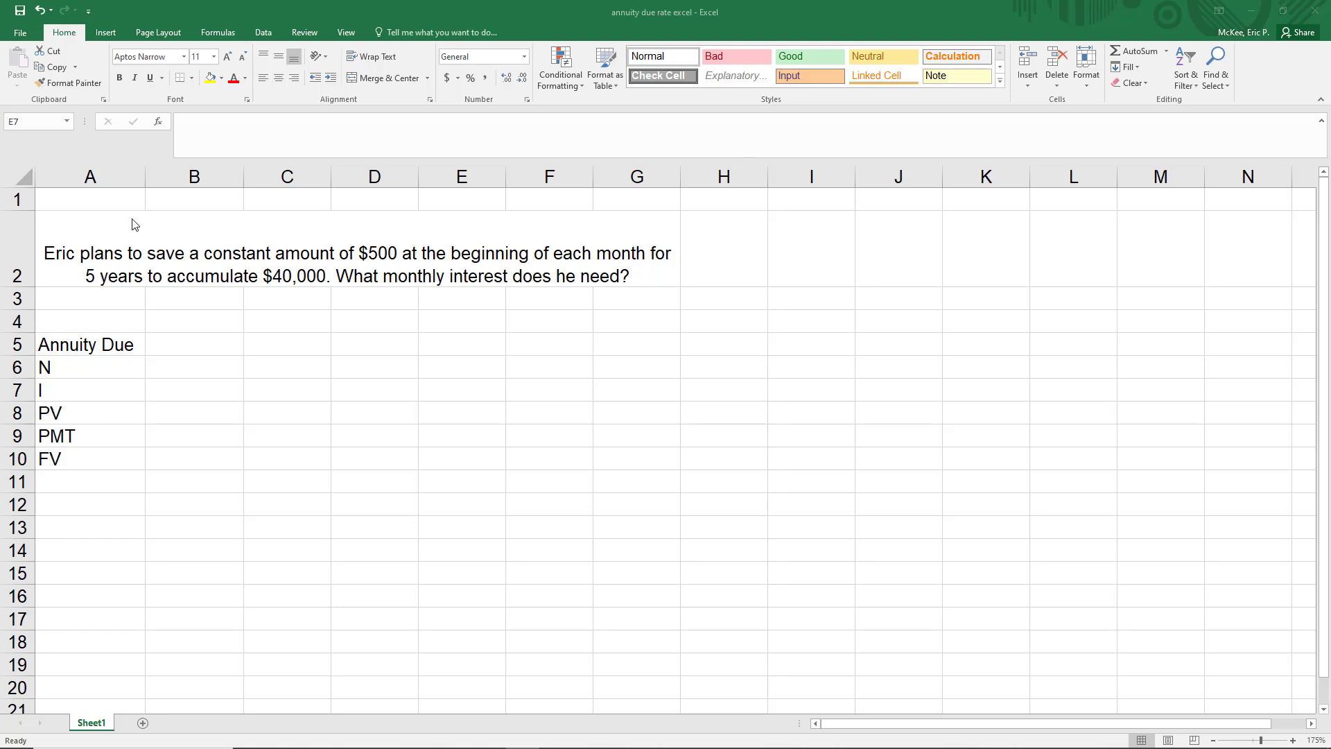
pyautogui.moveTo(118, 193); pyautogui.dragTo(549, 296)
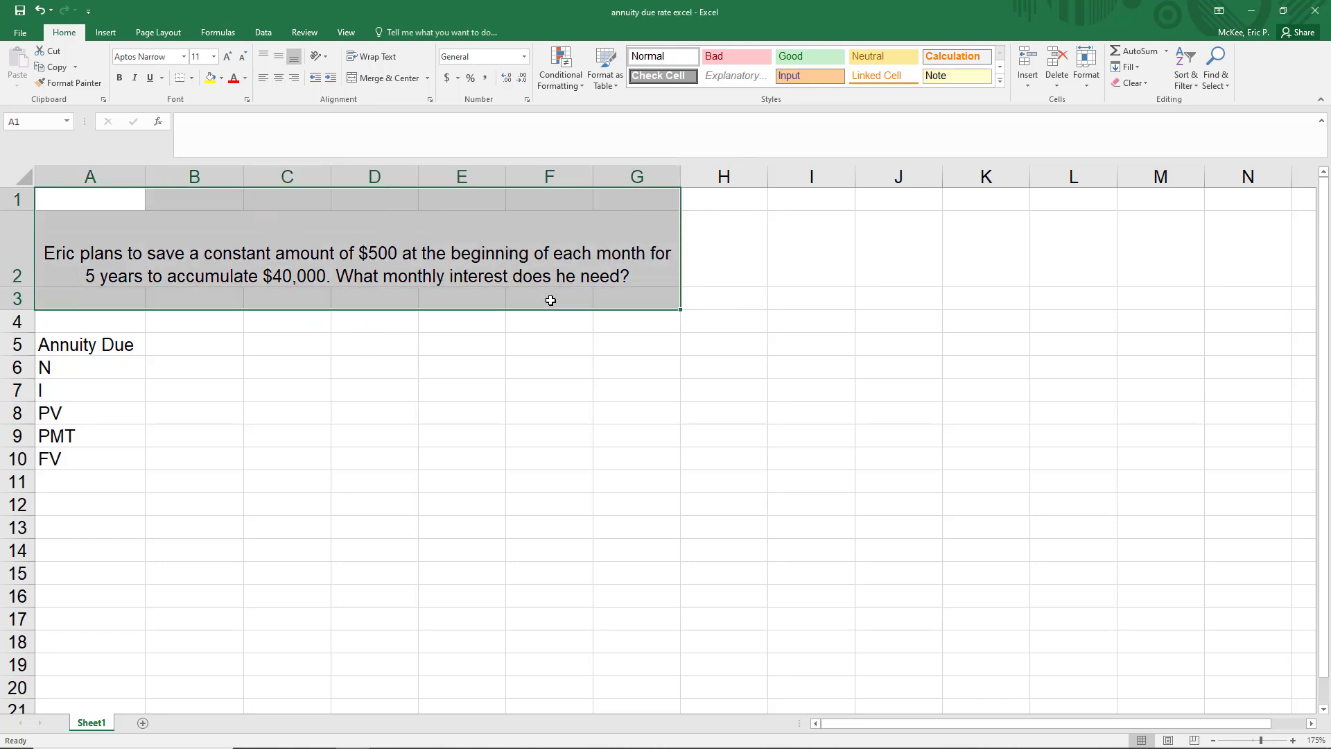
pyautogui.click(478, 274)
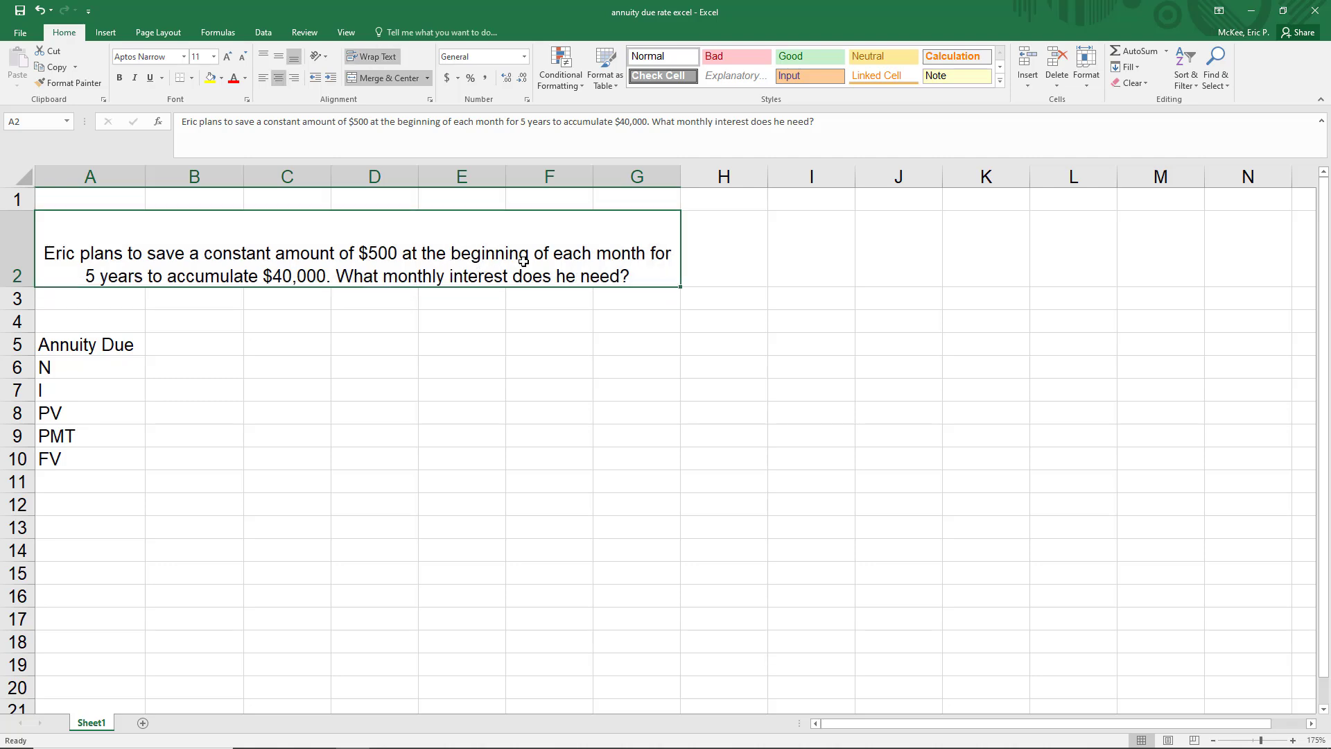
pyautogui.click(134, 313)
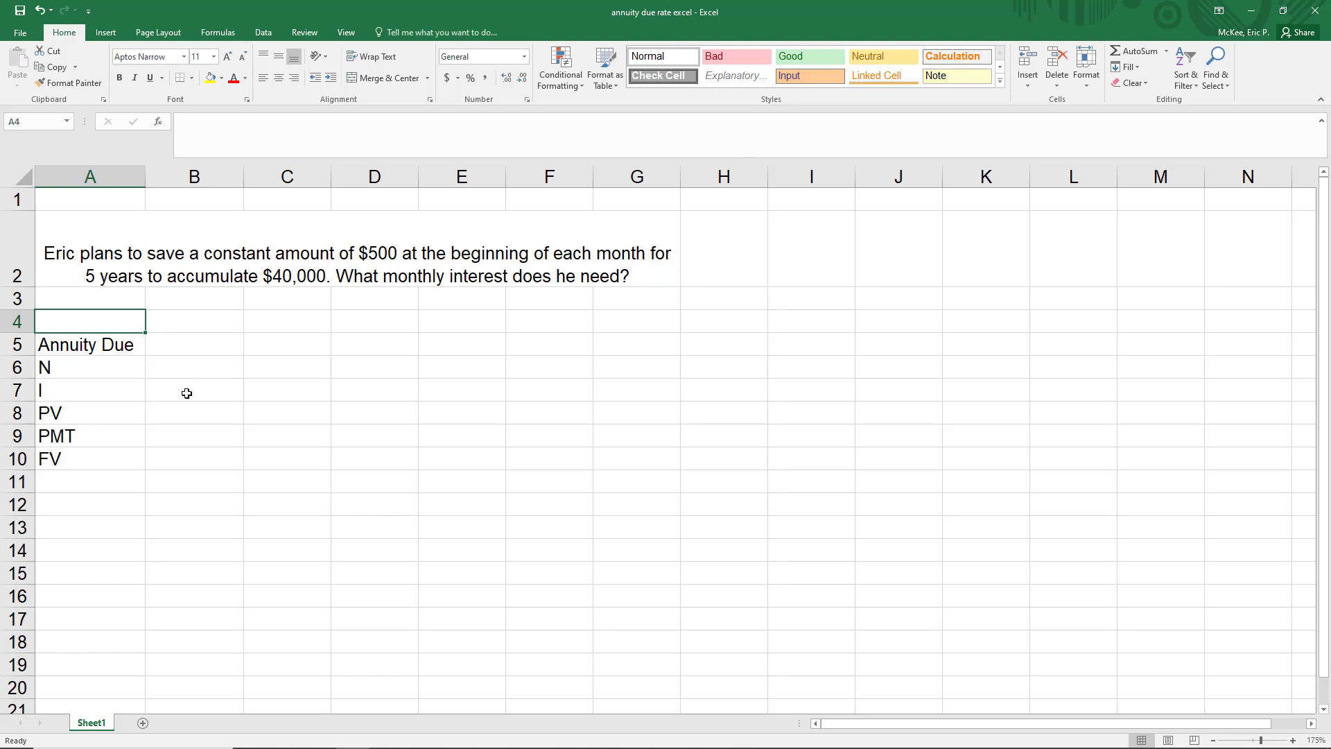
pyautogui.moveTo(193, 343); pyautogui.dragTo(198, 459)
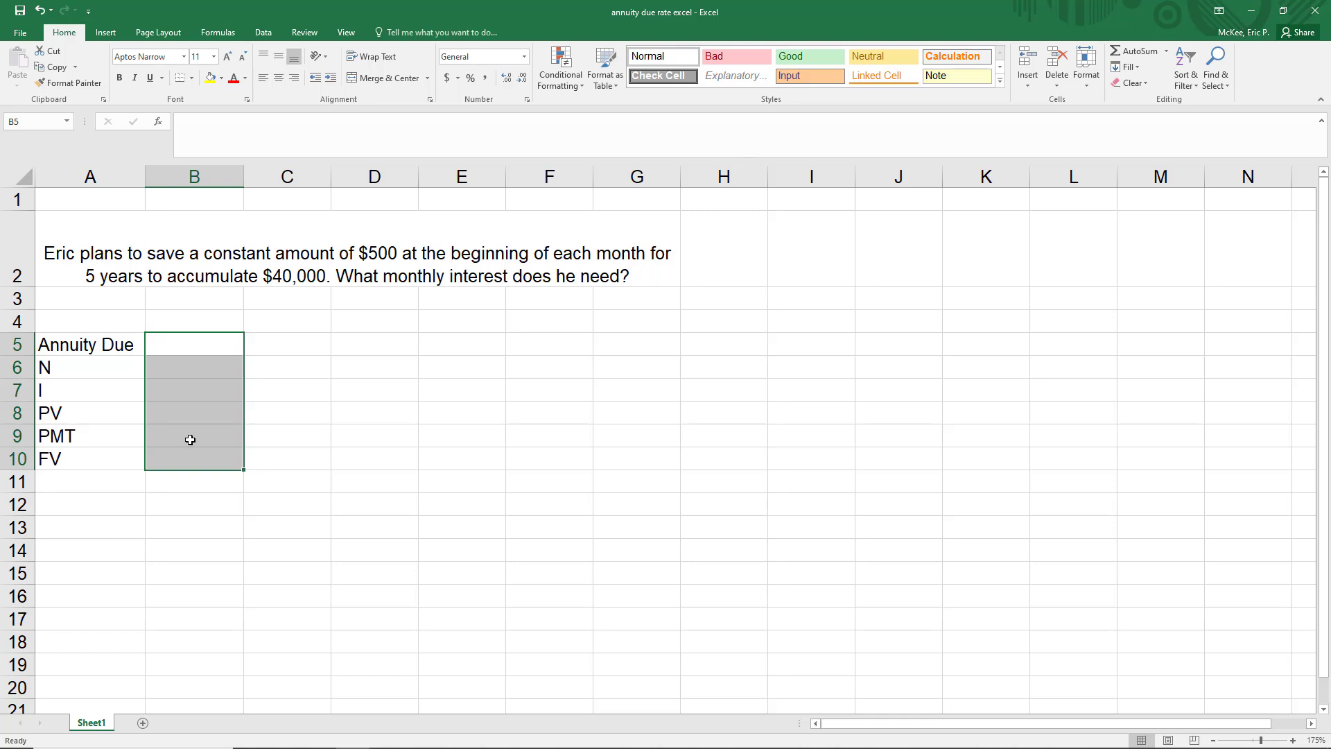
# - Enter 1 for Annuity Due in B5 and 60 for N in B6
pyautogui.click(208, 337)
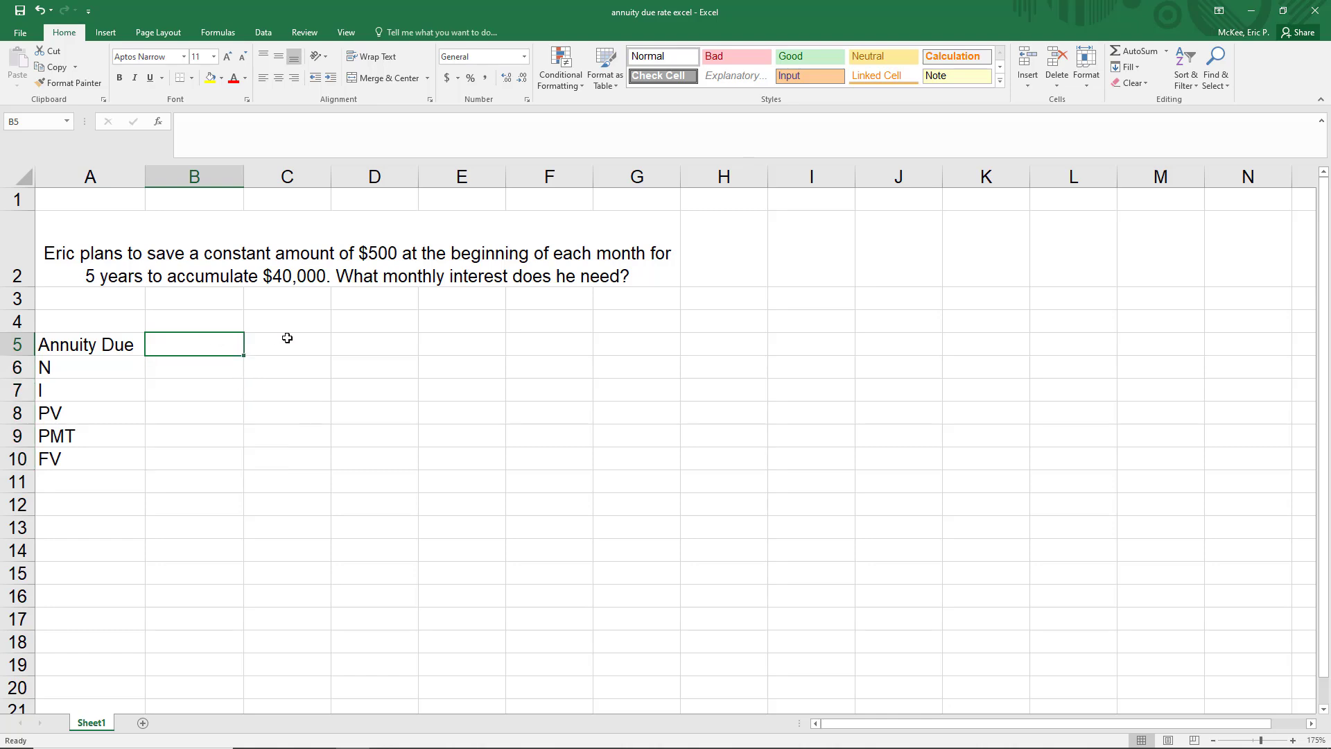
pyautogui.write('1')
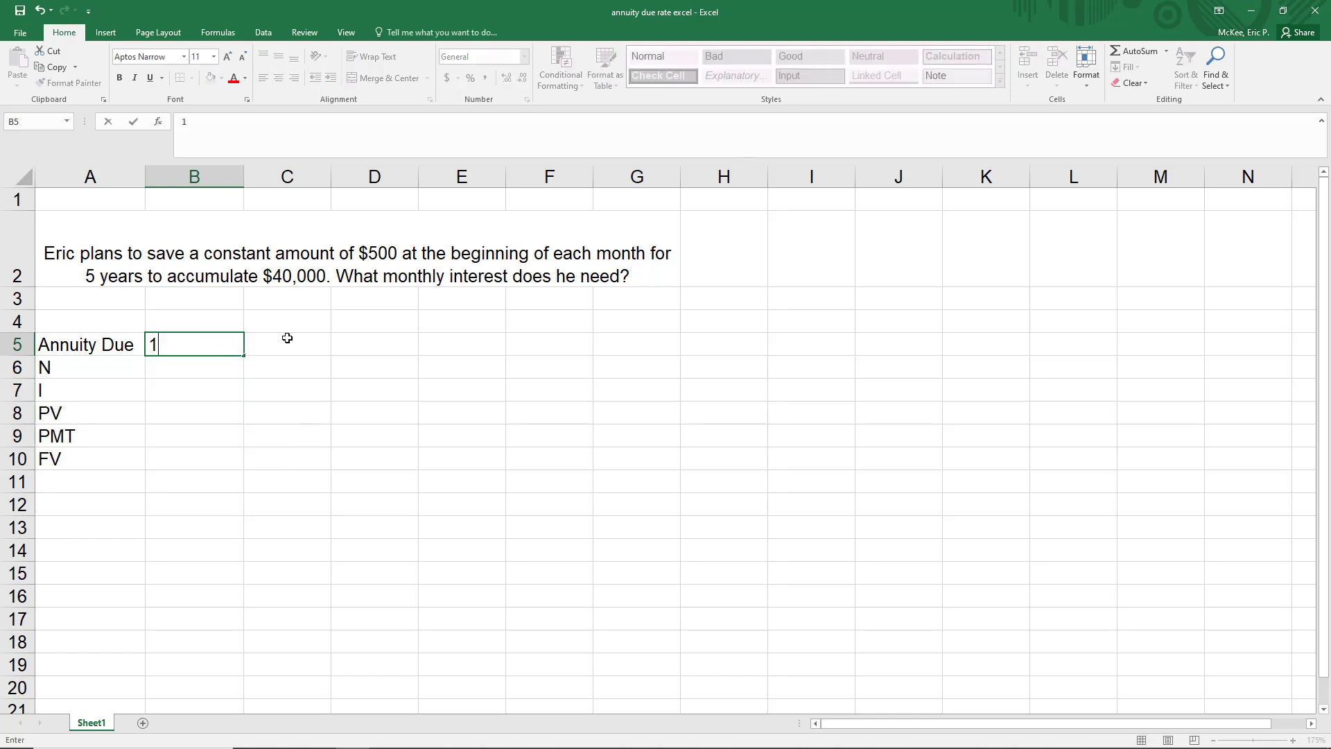
pyautogui.press('Return')
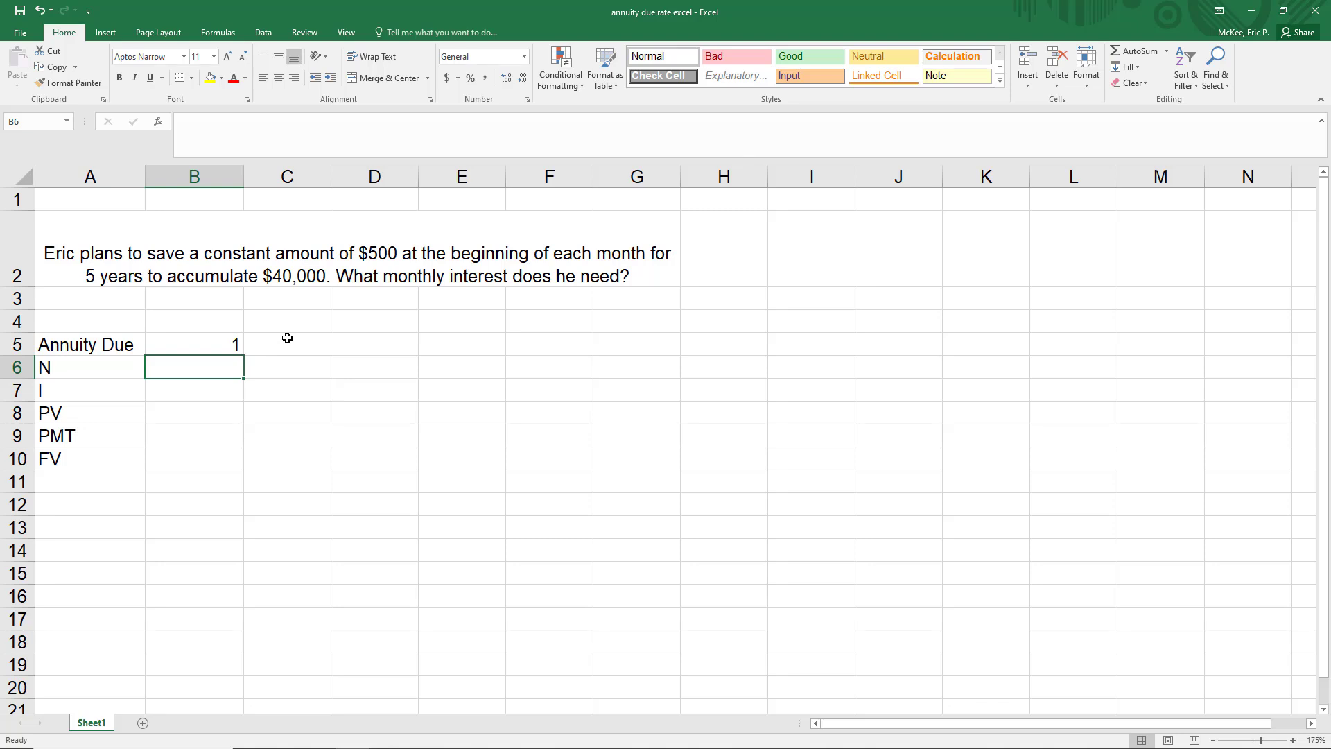
pyautogui.write('60')
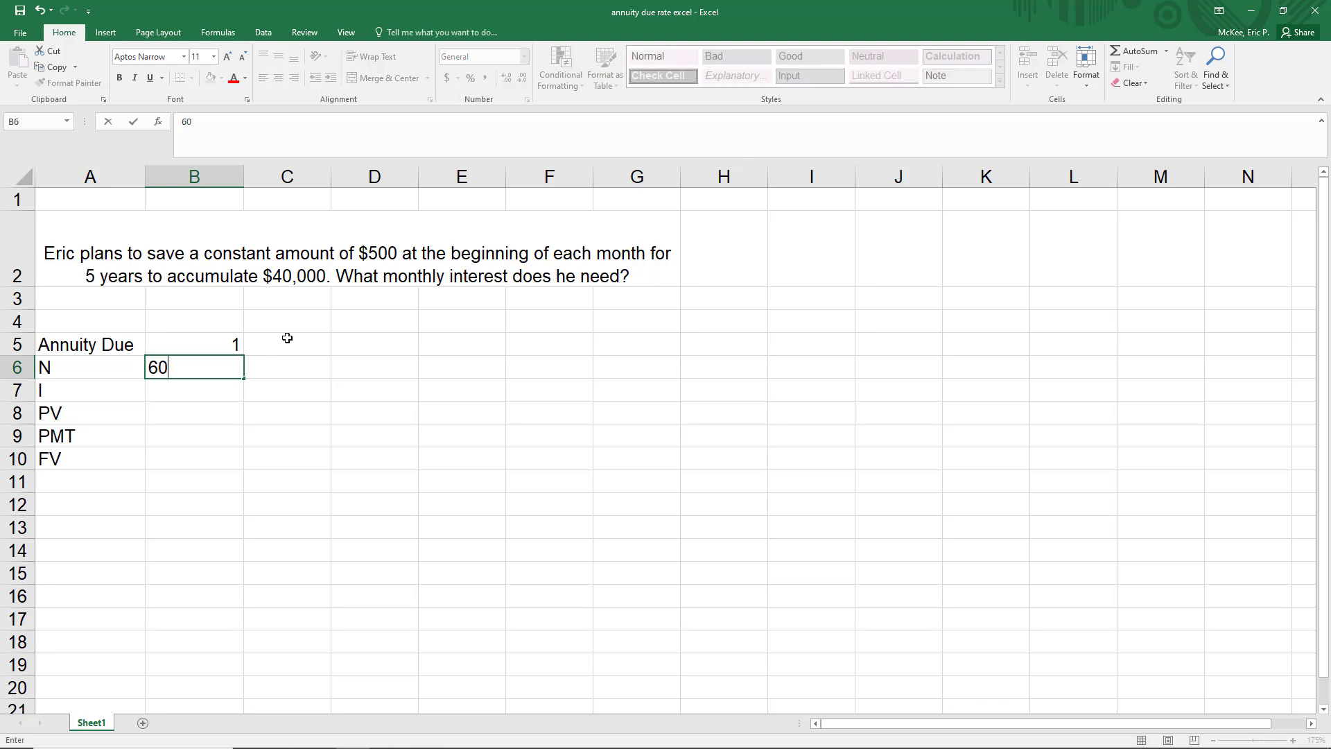
pyautogui.press('Return')
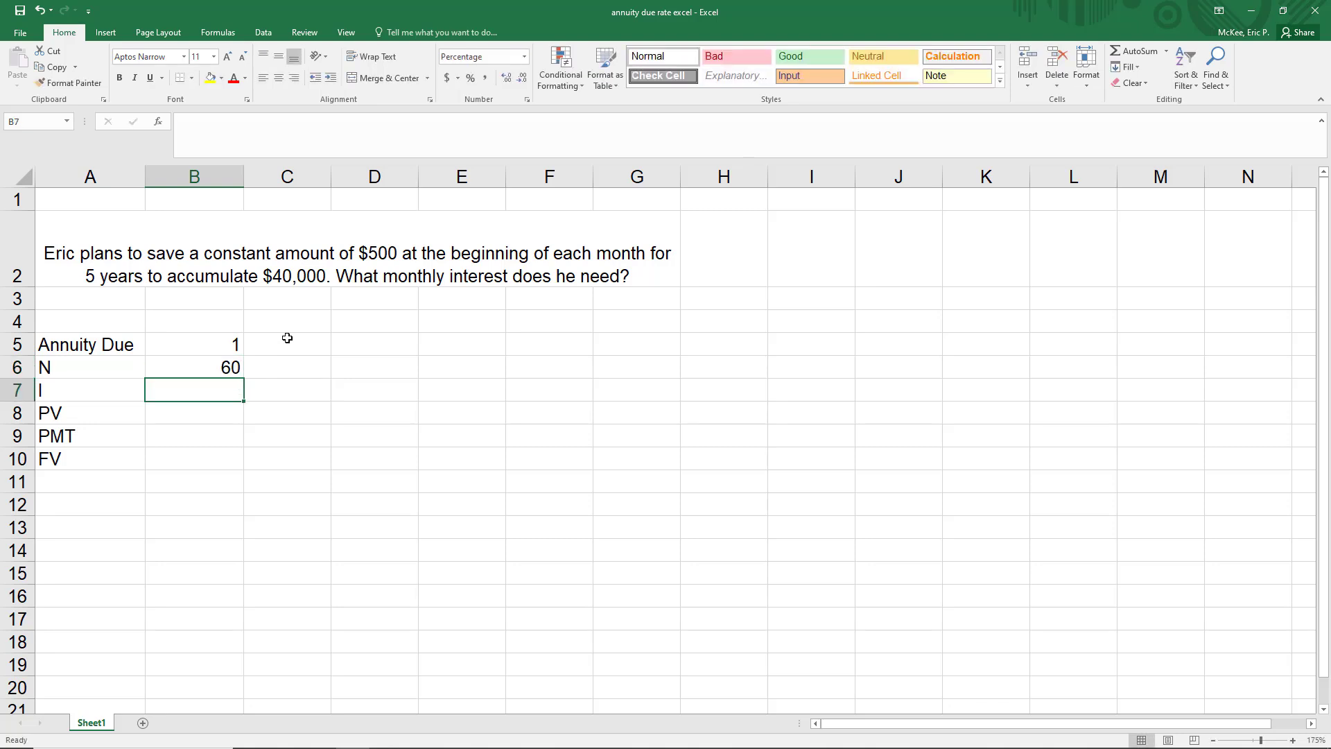
# - Leave the I value blank and fill in PV as 0, PMT as 500 and FV as 40000 in B8:B10
pyautogui.press('Return')
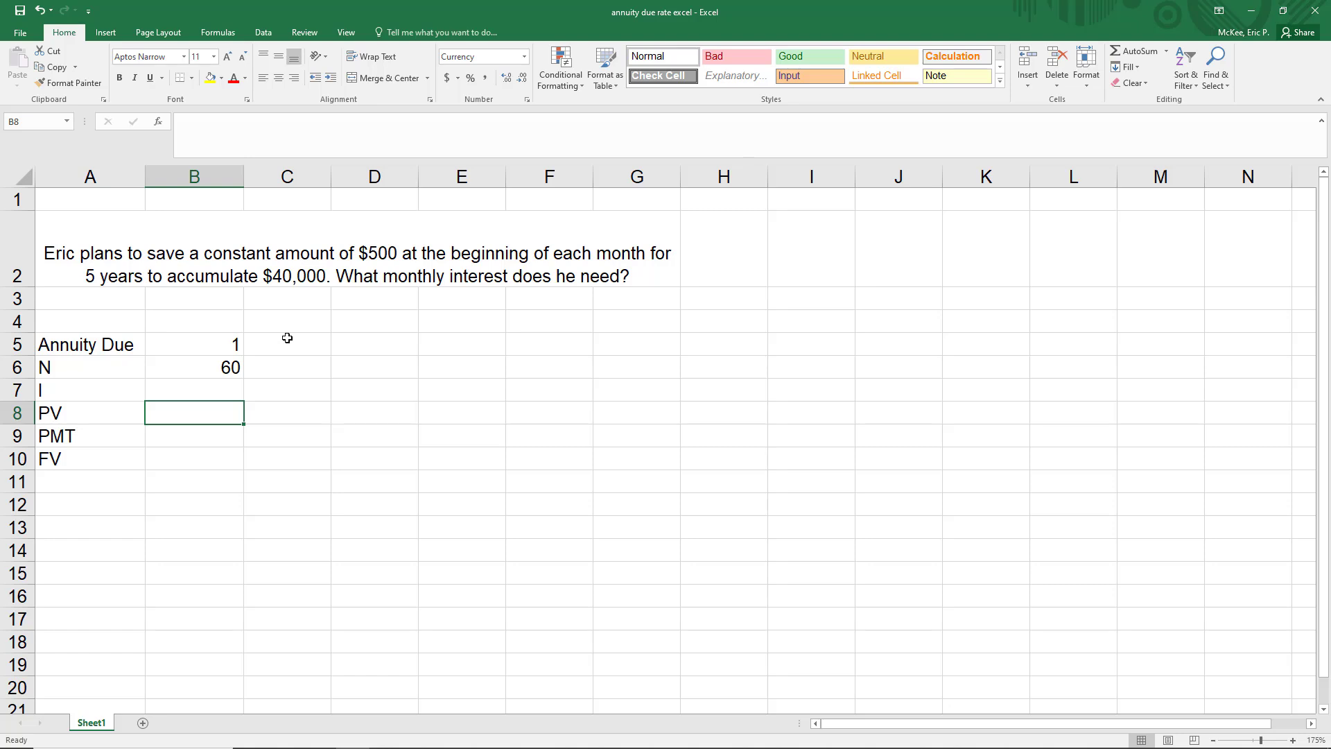
pyautogui.write('0')
pyautogui.press('Return')
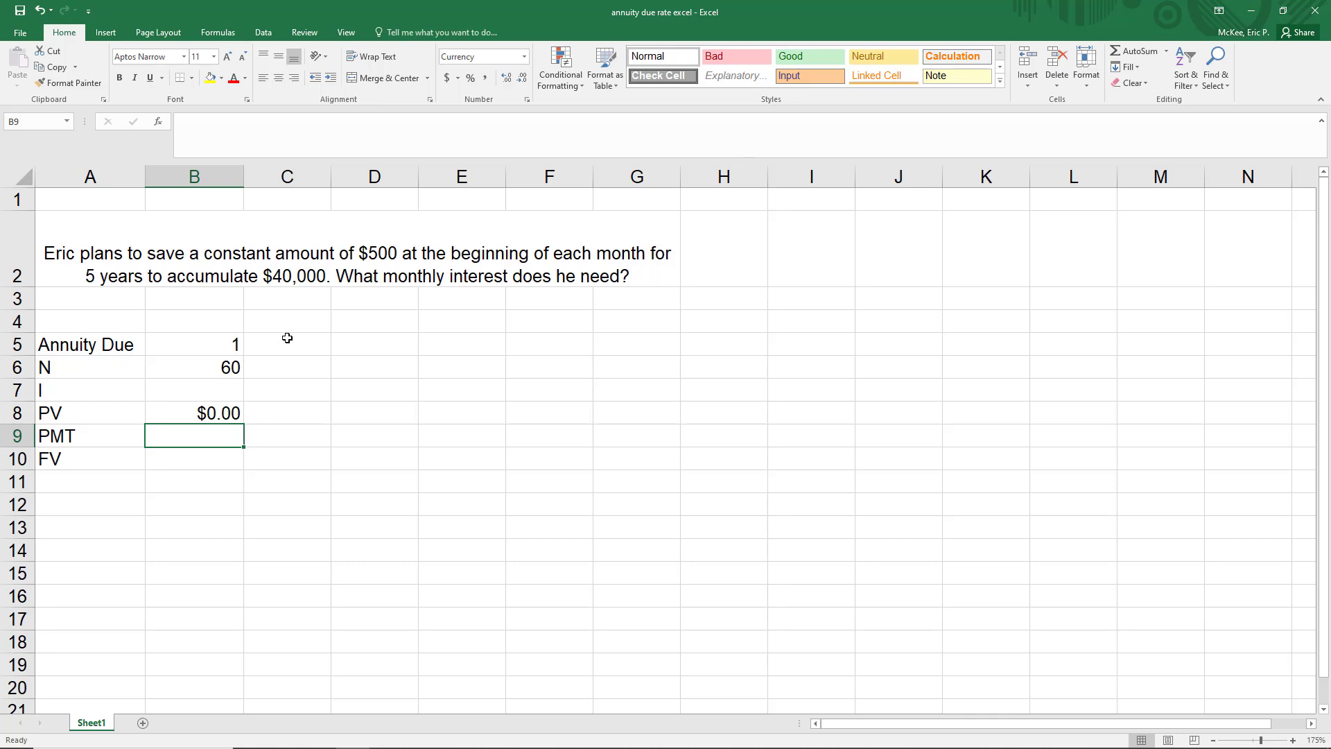
pyautogui.write('500')
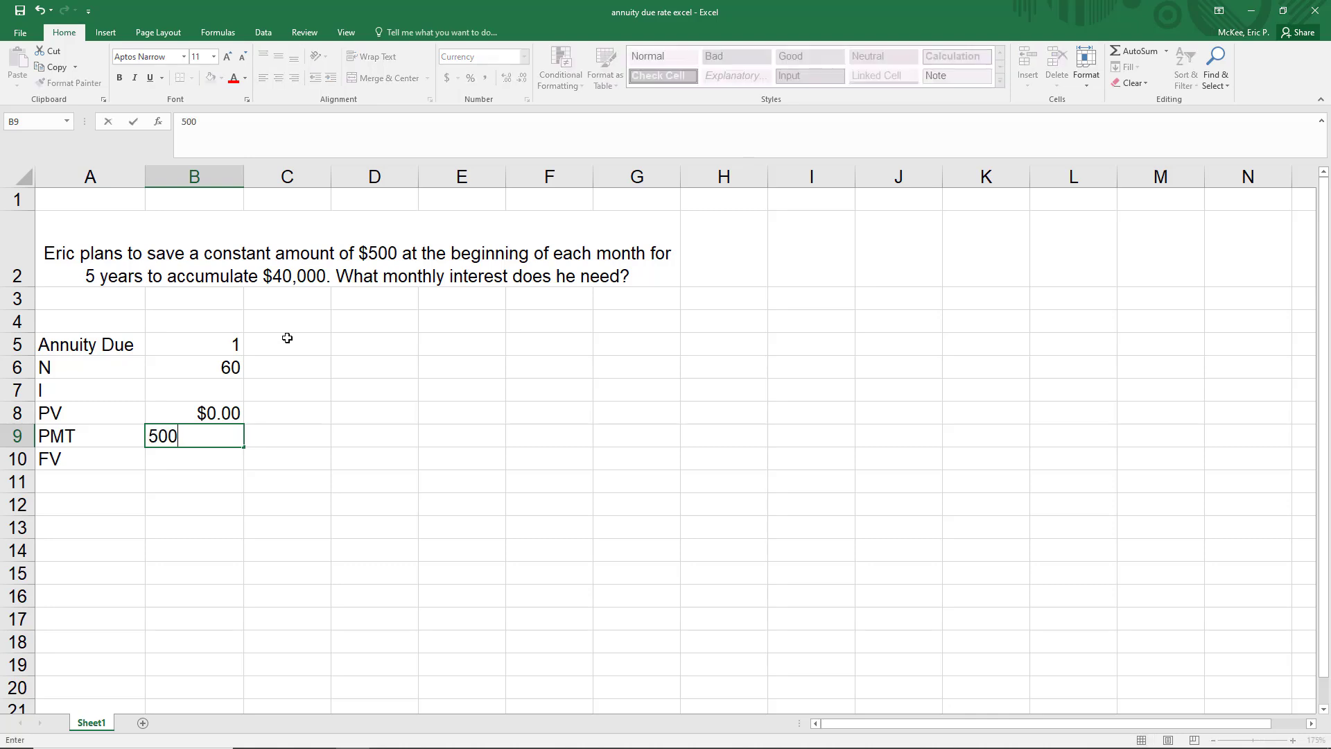
pyautogui.press('Return')
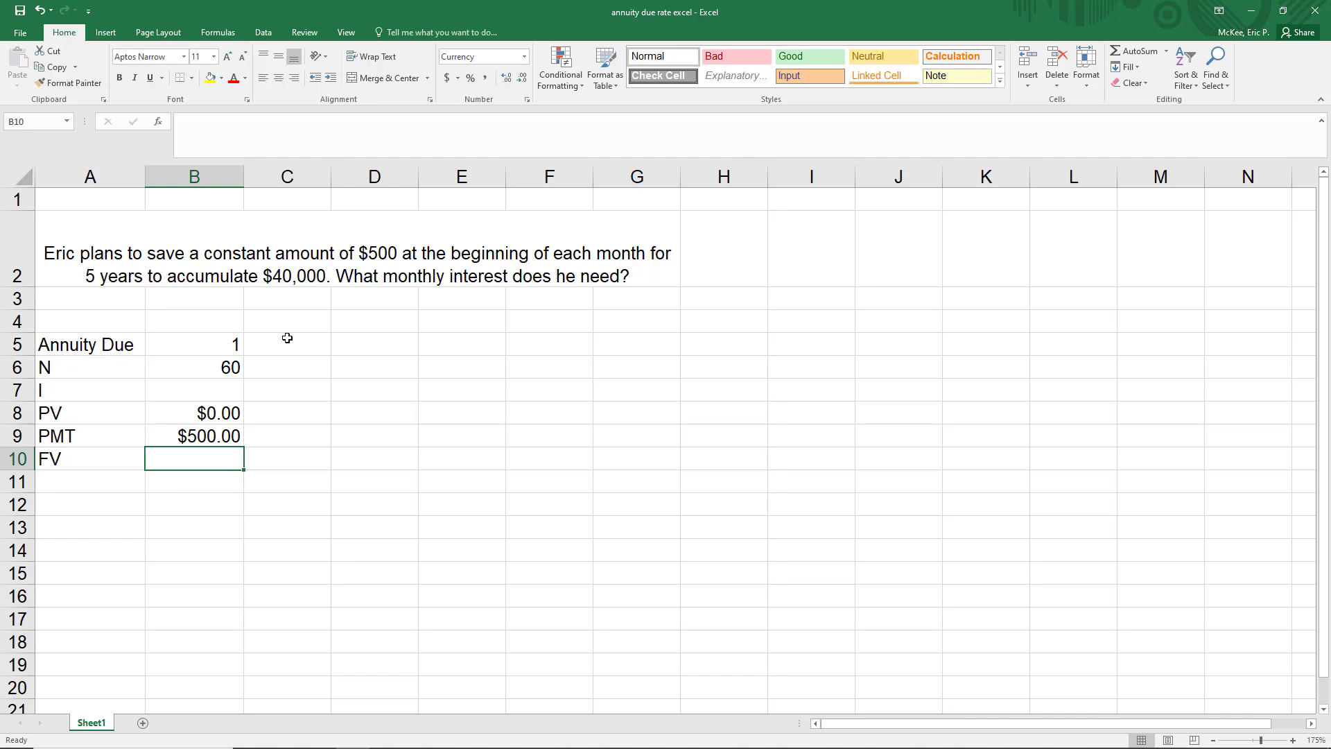
pyautogui.write('40000')
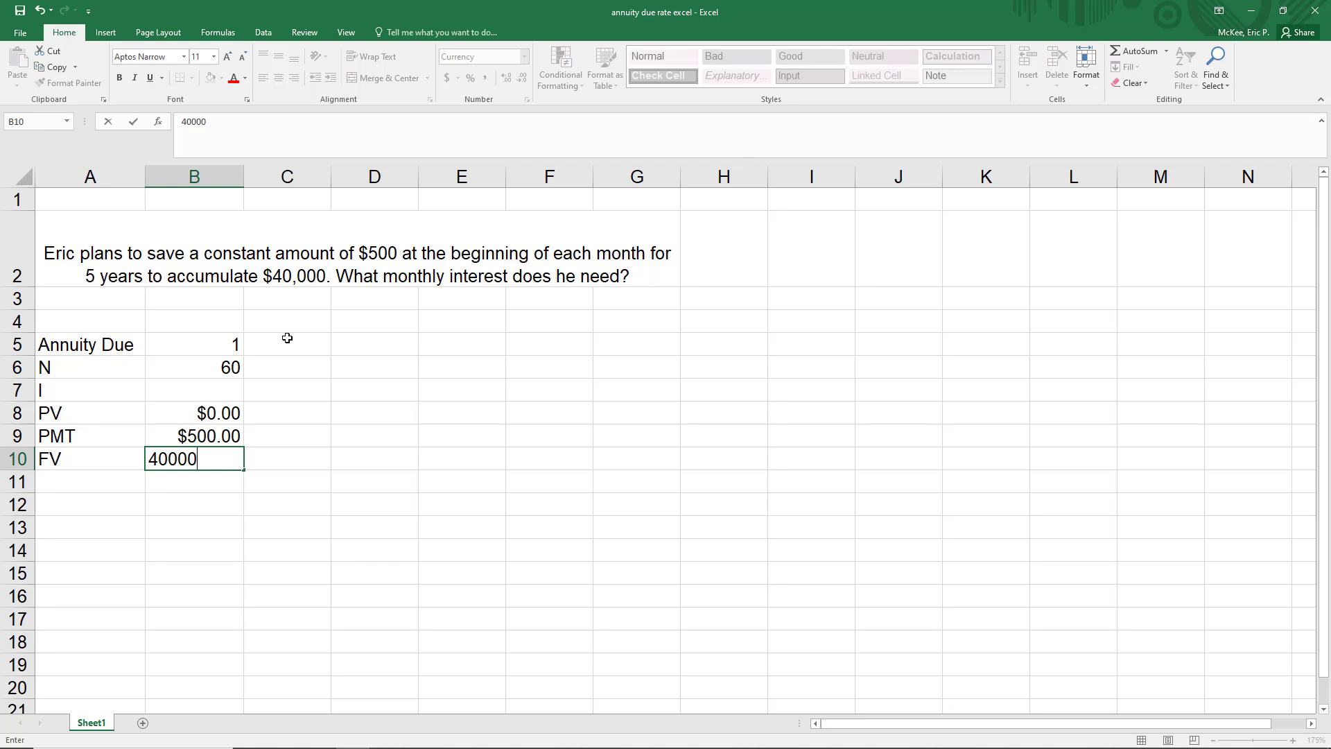
pyautogui.press('Return')
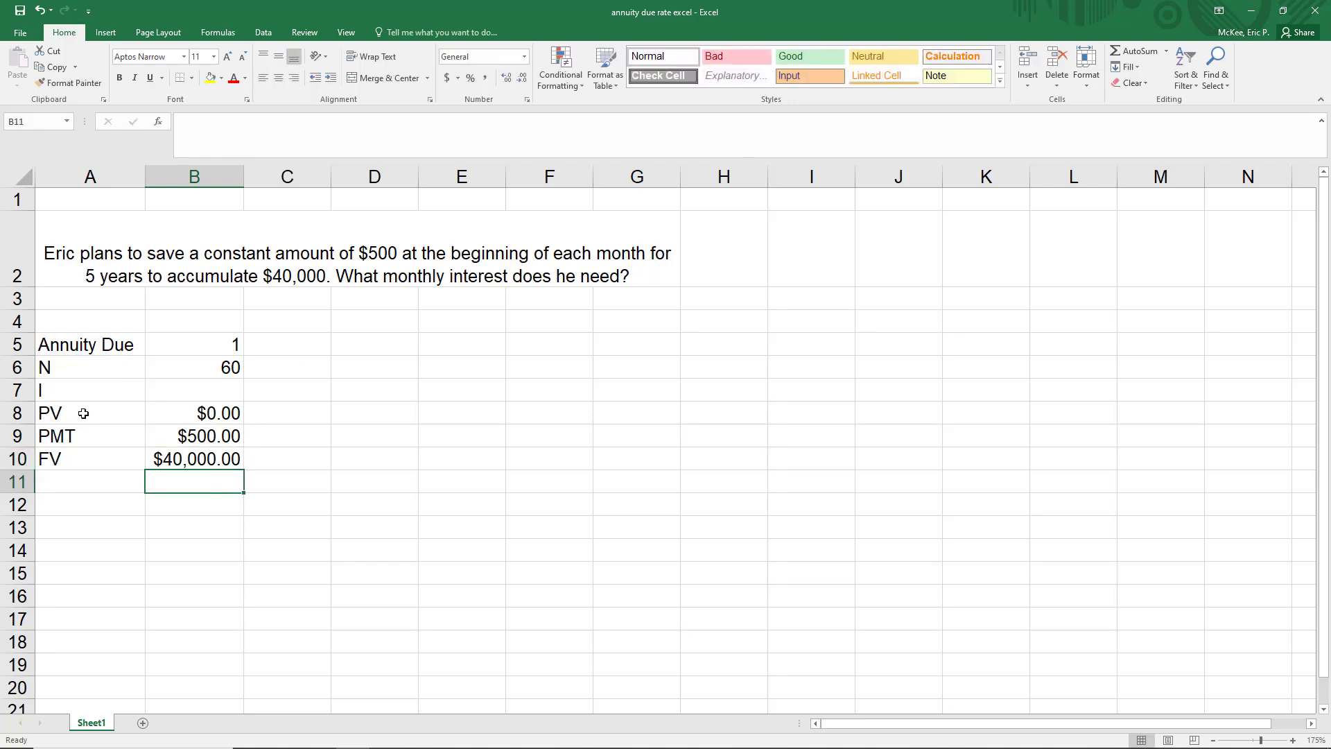
pyautogui.moveTo(89, 413); pyautogui.dragTo(87, 451)
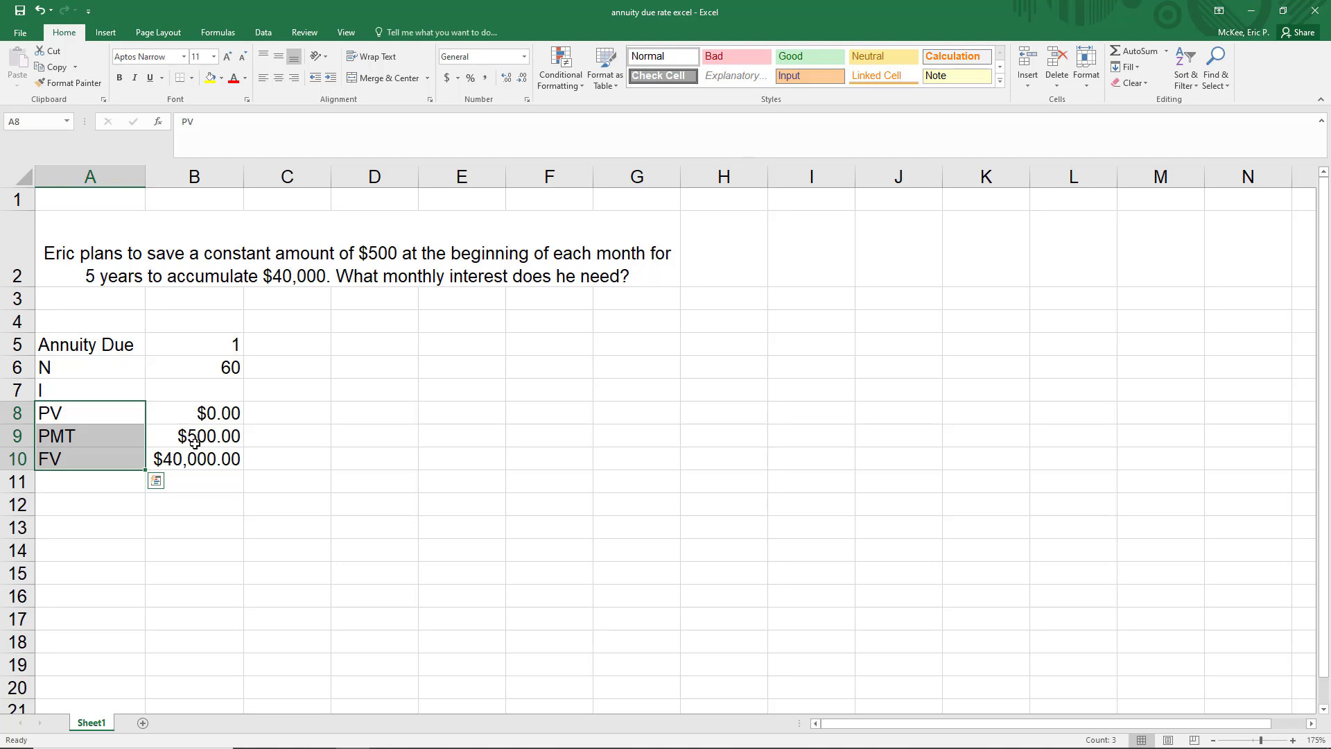
pyautogui.click(194, 487)
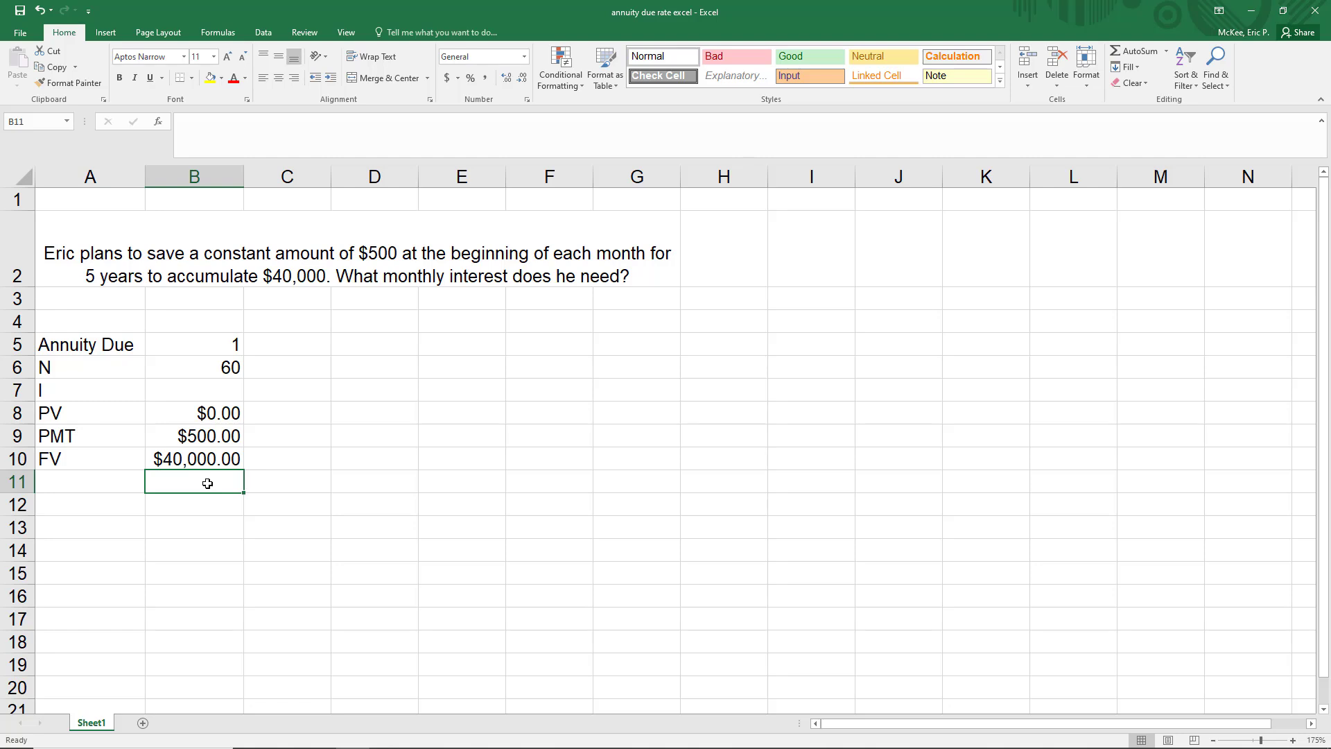
# - Make the PMT value in B9 negative so that it is entered as -500
pyautogui.click(208, 436)
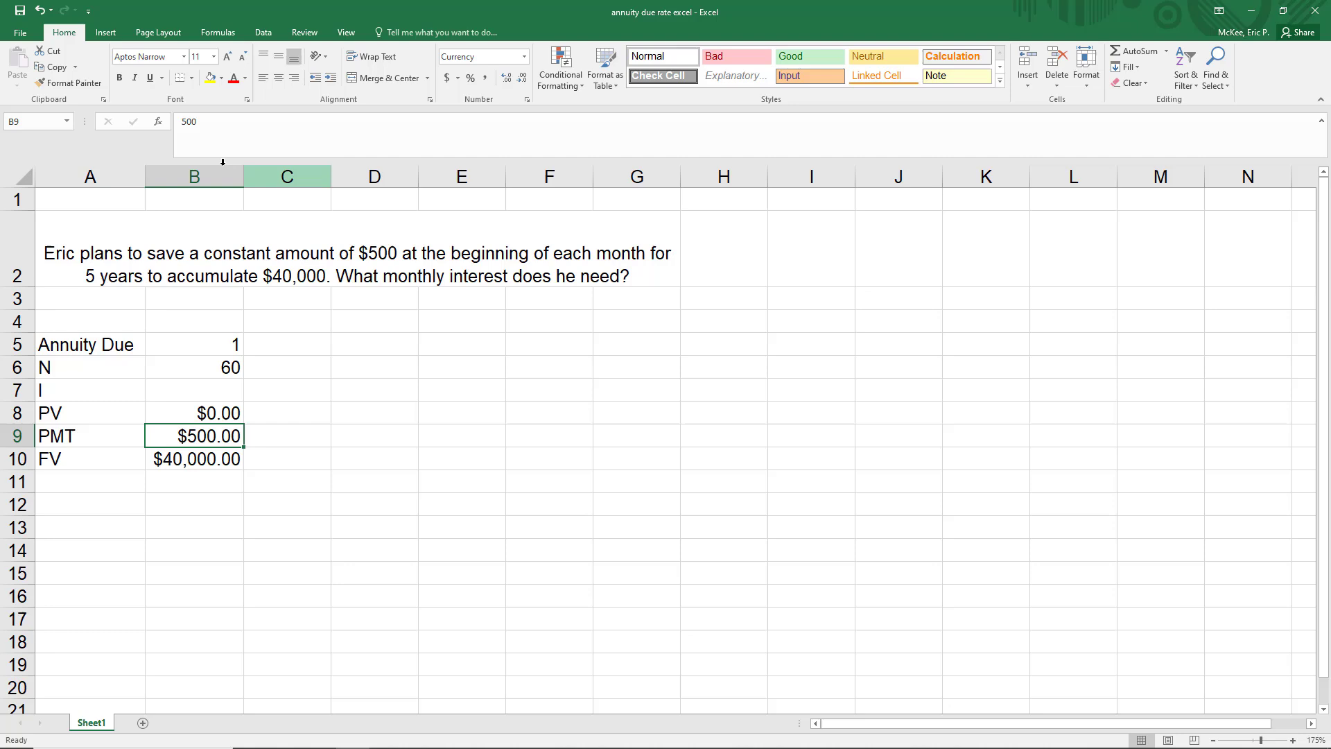
pyautogui.click(182, 124)
pyautogui.write('-')
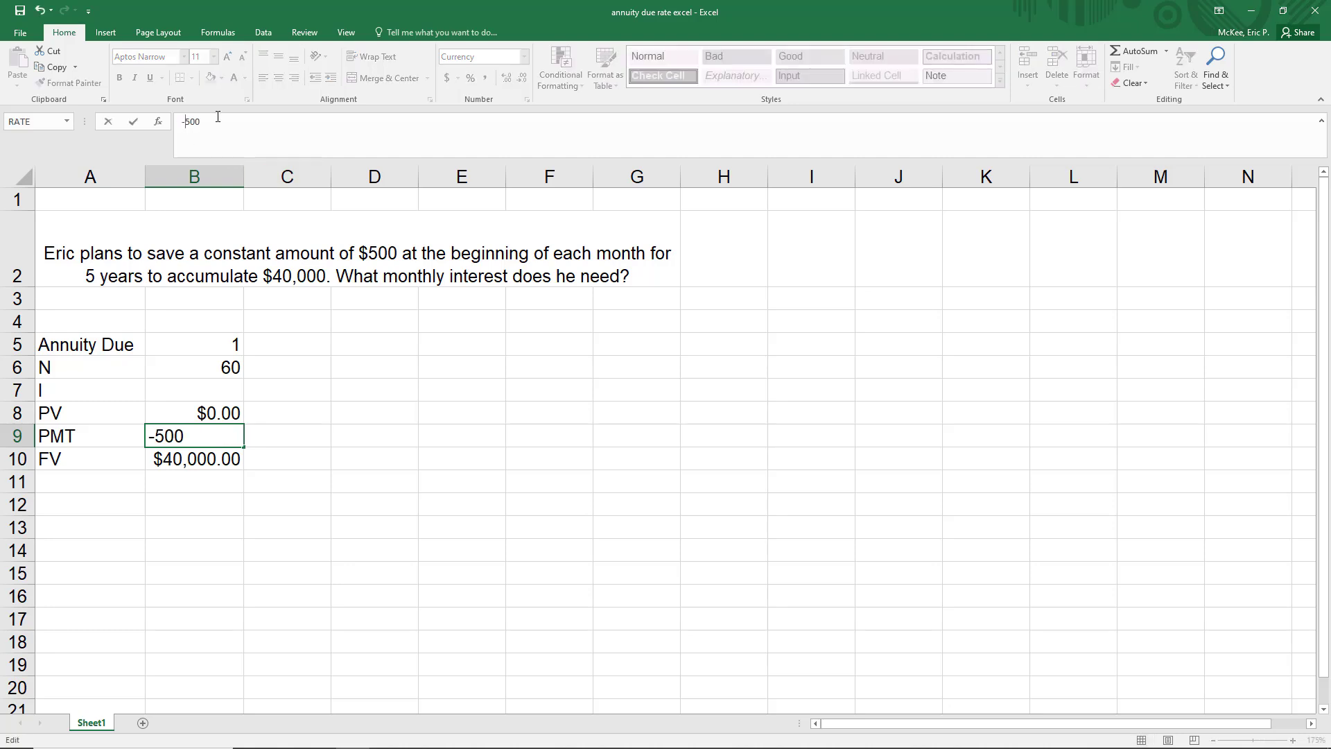
pyautogui.press('Return')
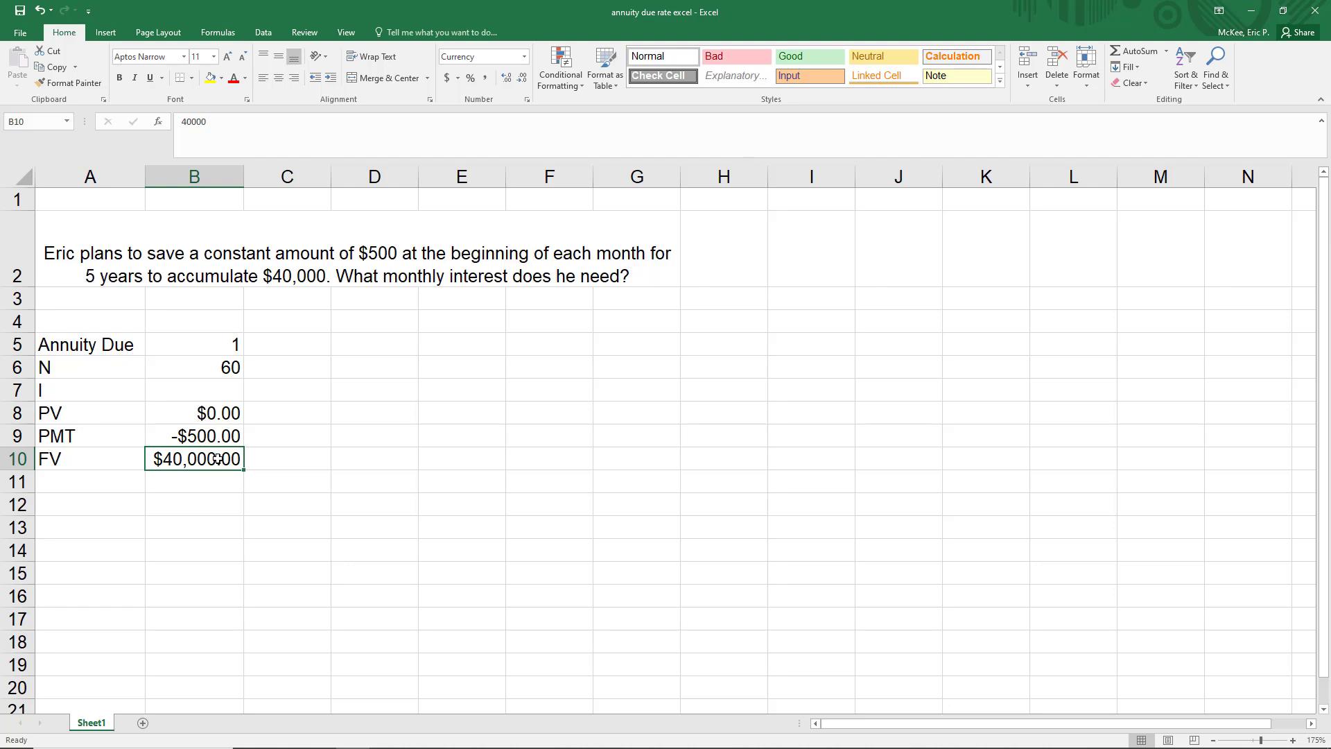
# - Calculate the monthly interest rate in B7 with the formula =rate(60,-500,0,40000,1)
pyautogui.click(232, 386)
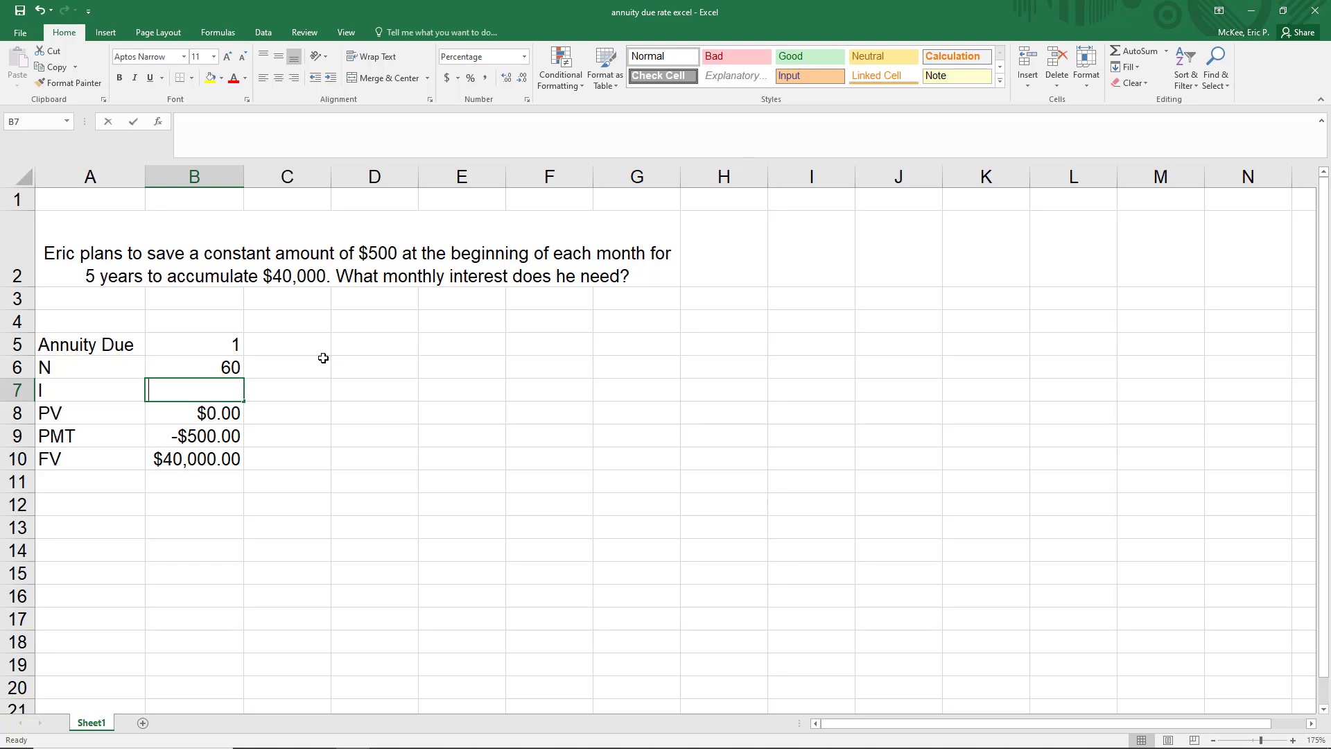
pyautogui.write('=rate(')
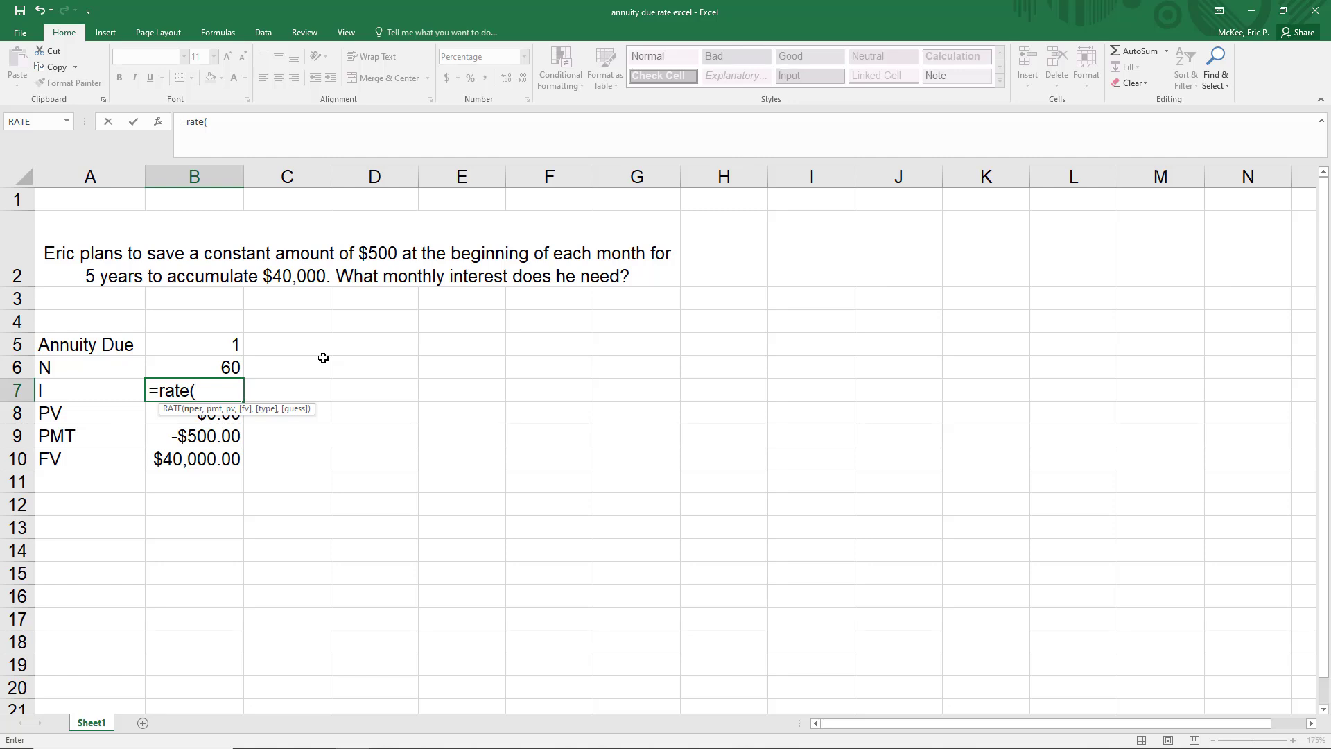
pyautogui.write('60,')
pyautogui.write('-500')
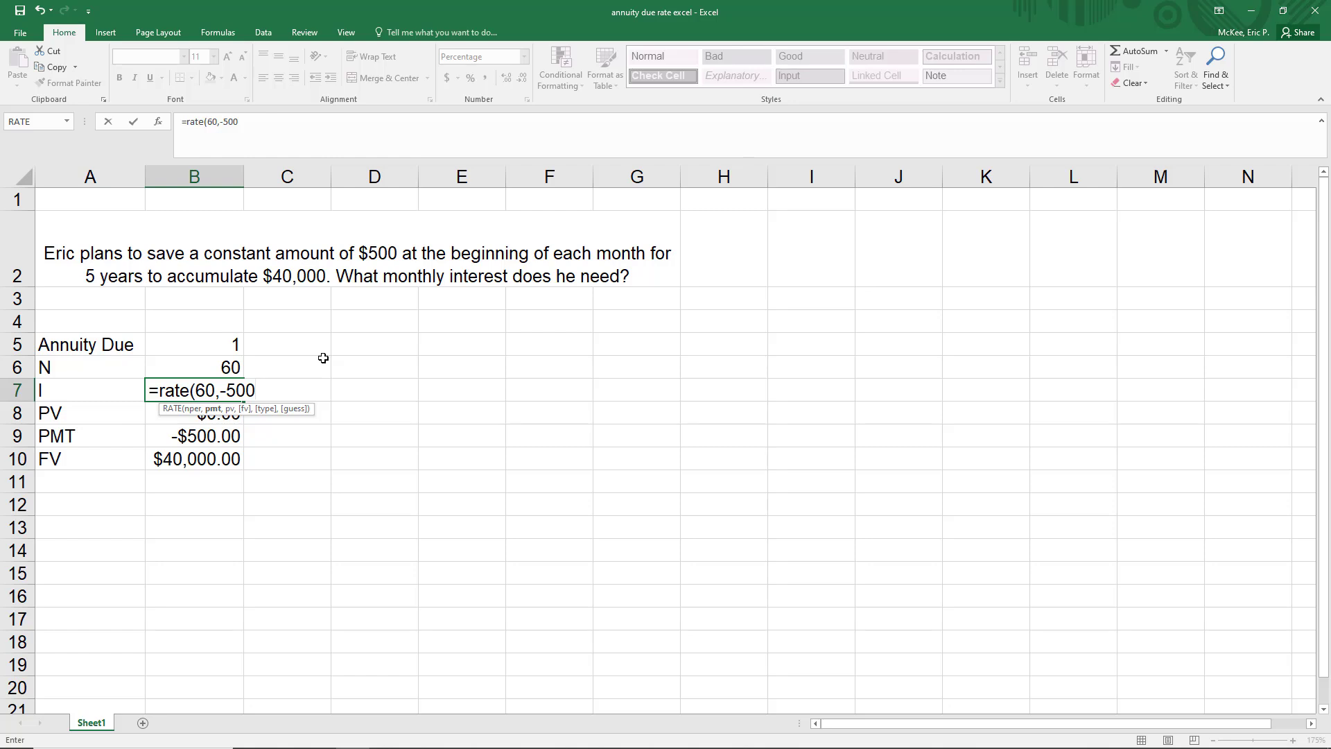
pyautogui.write(',0,')
pyautogui.write('40000')
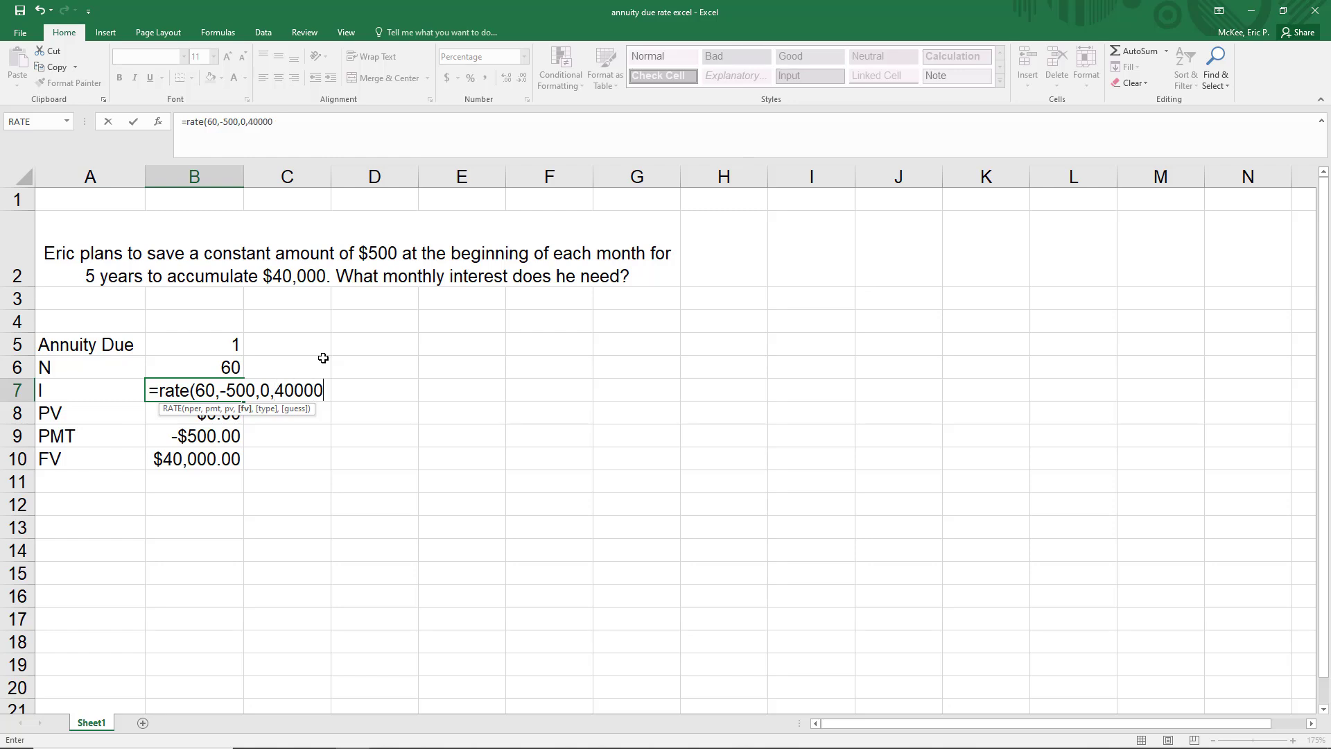
pyautogui.write(',1')
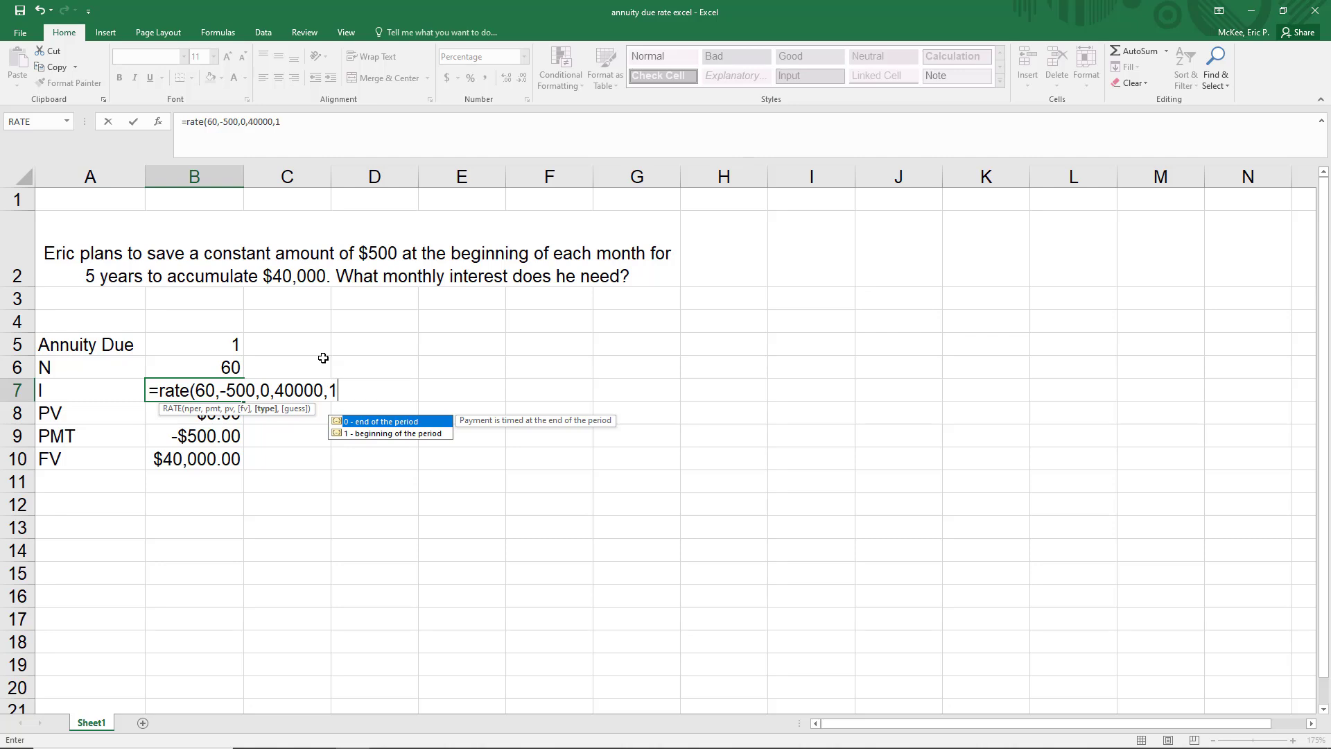
pyautogui.write(')')
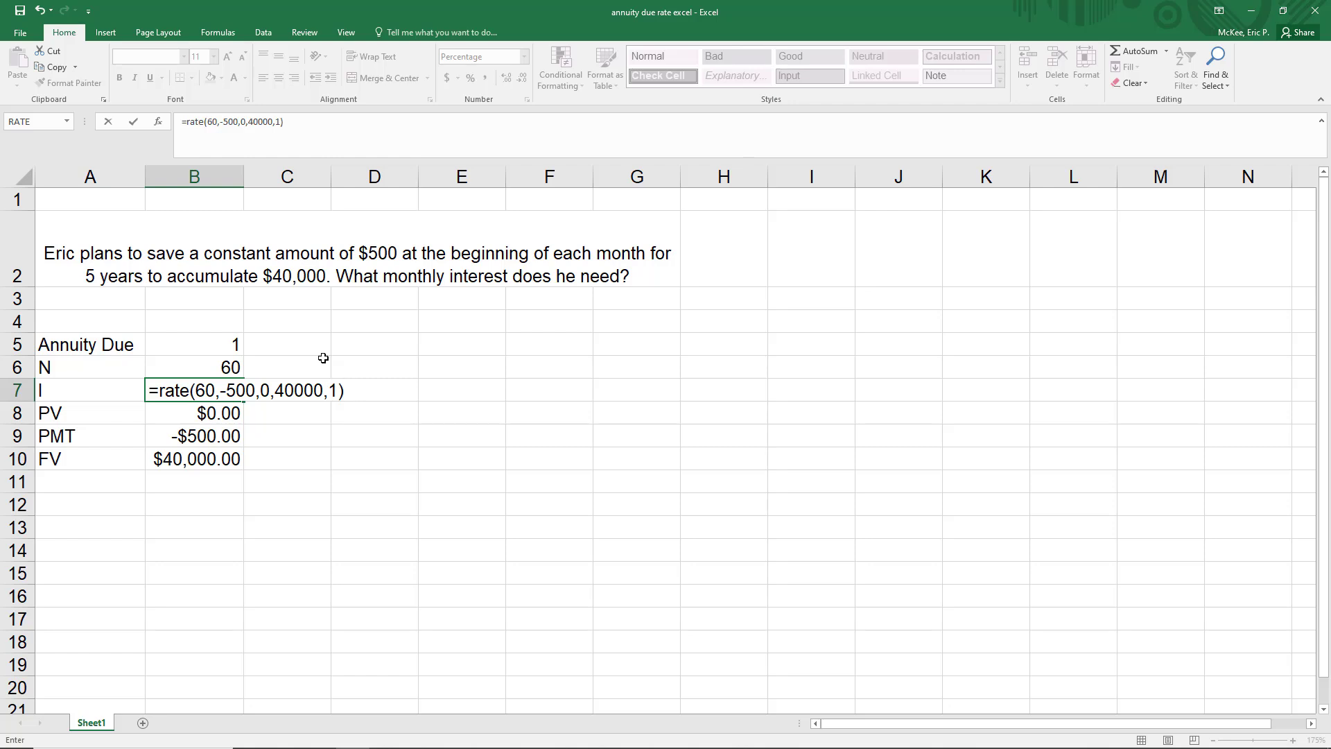
pyautogui.press('Return')
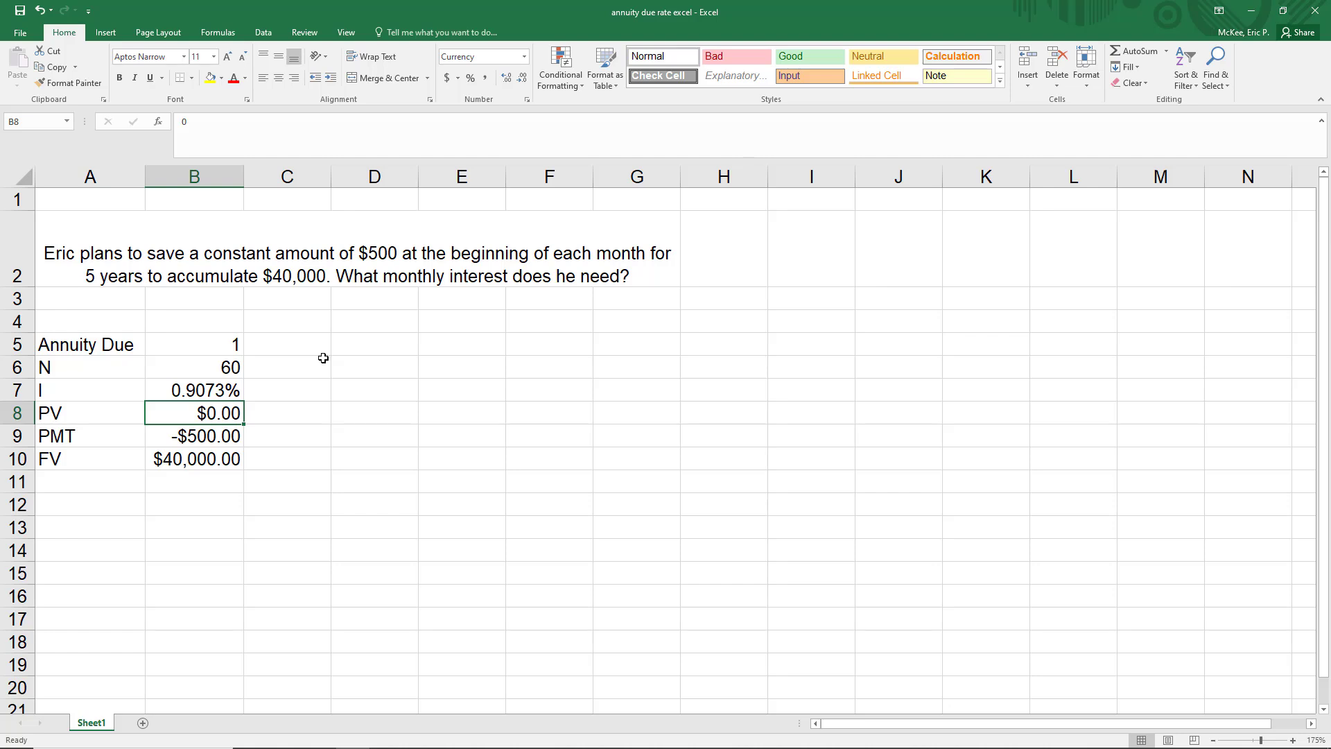
# - Clear the hard-coded arguments inside the parentheses of the RATE formula in B7
pyautogui.press('Up')
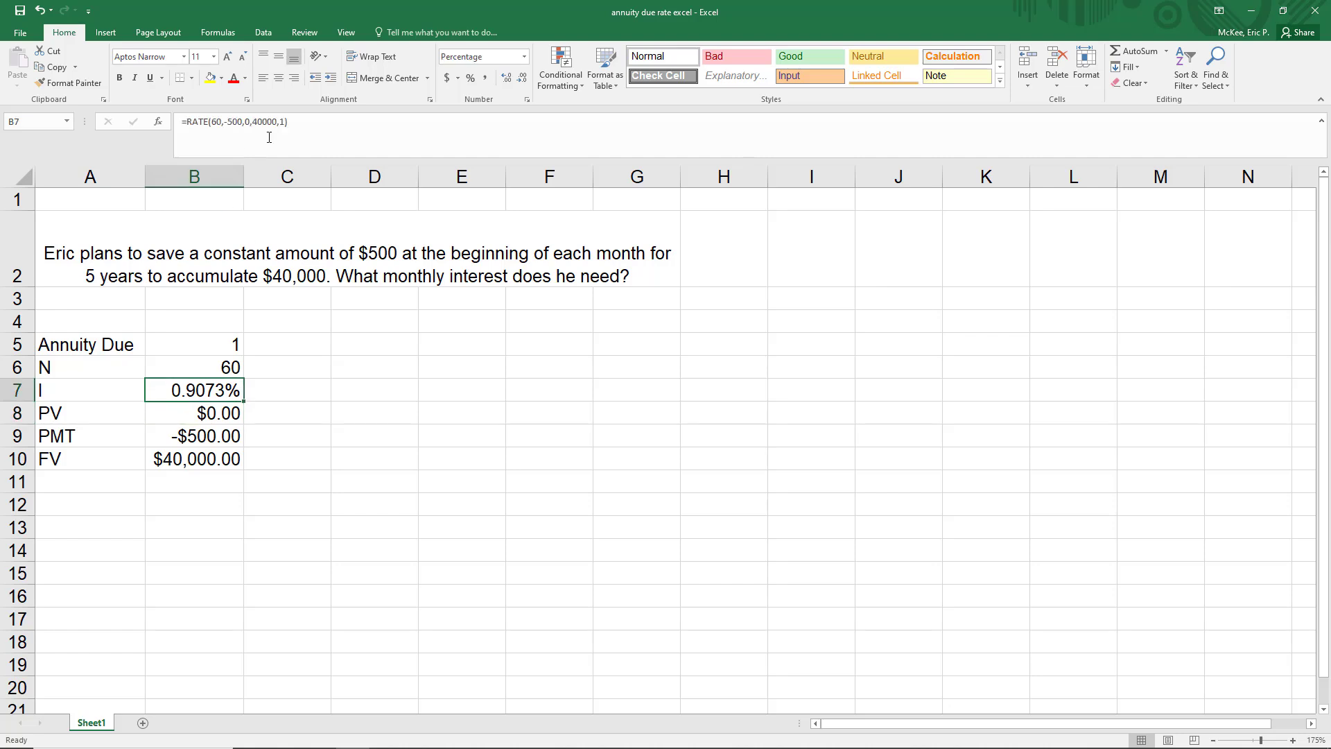
pyautogui.moveTo(287, 122); pyautogui.dragTo(213, 118)
pyautogui.press('BackSpace')
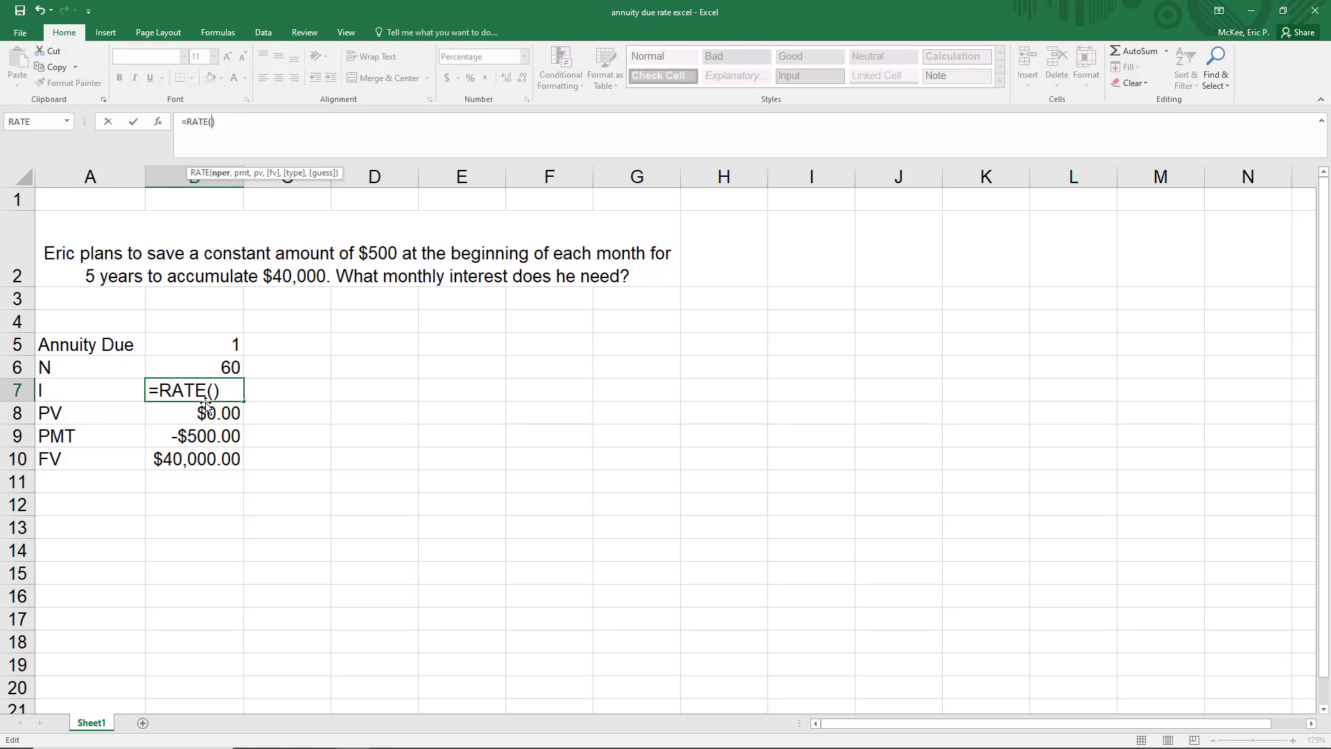
# - Fill the RATE arguments in B7 with cell references so that the formula reads =RATE(B6,B9,B8,B10,B5)
pyautogui.write('b6,')
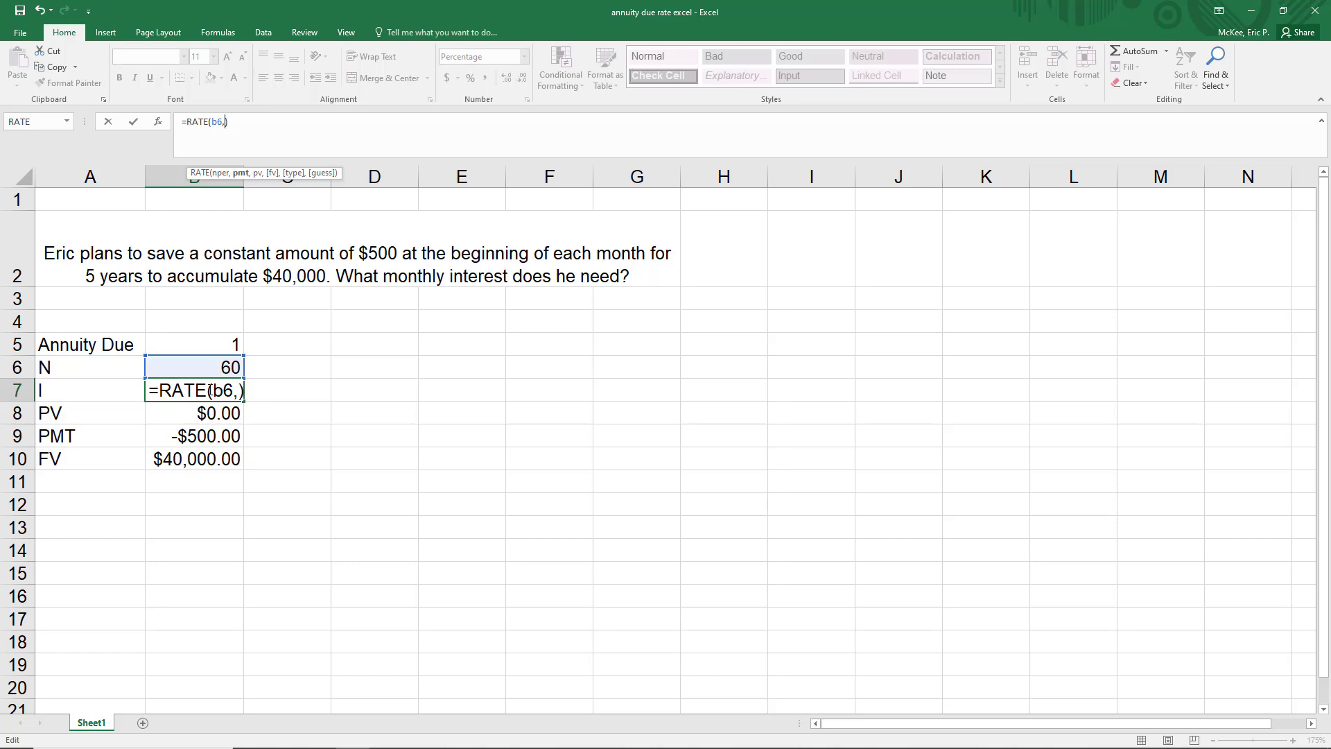
pyautogui.click(187, 437)
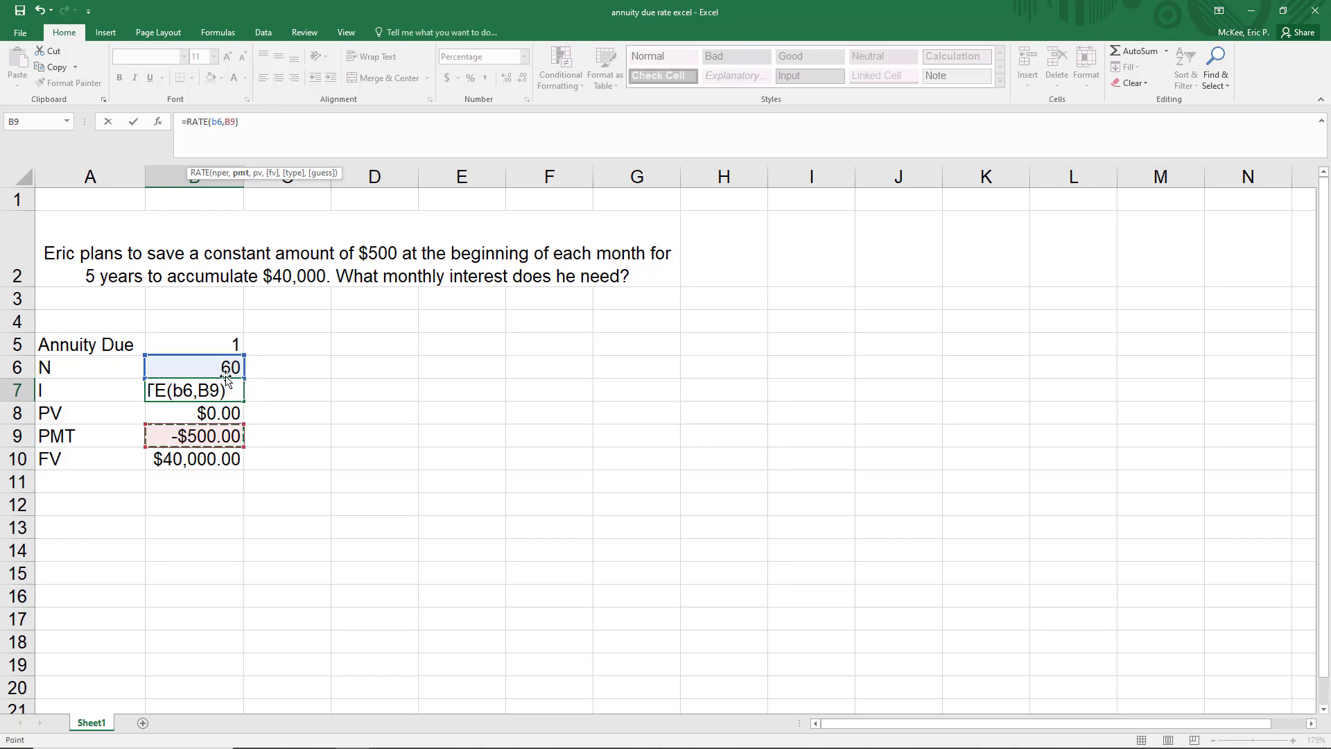
pyautogui.write(',')
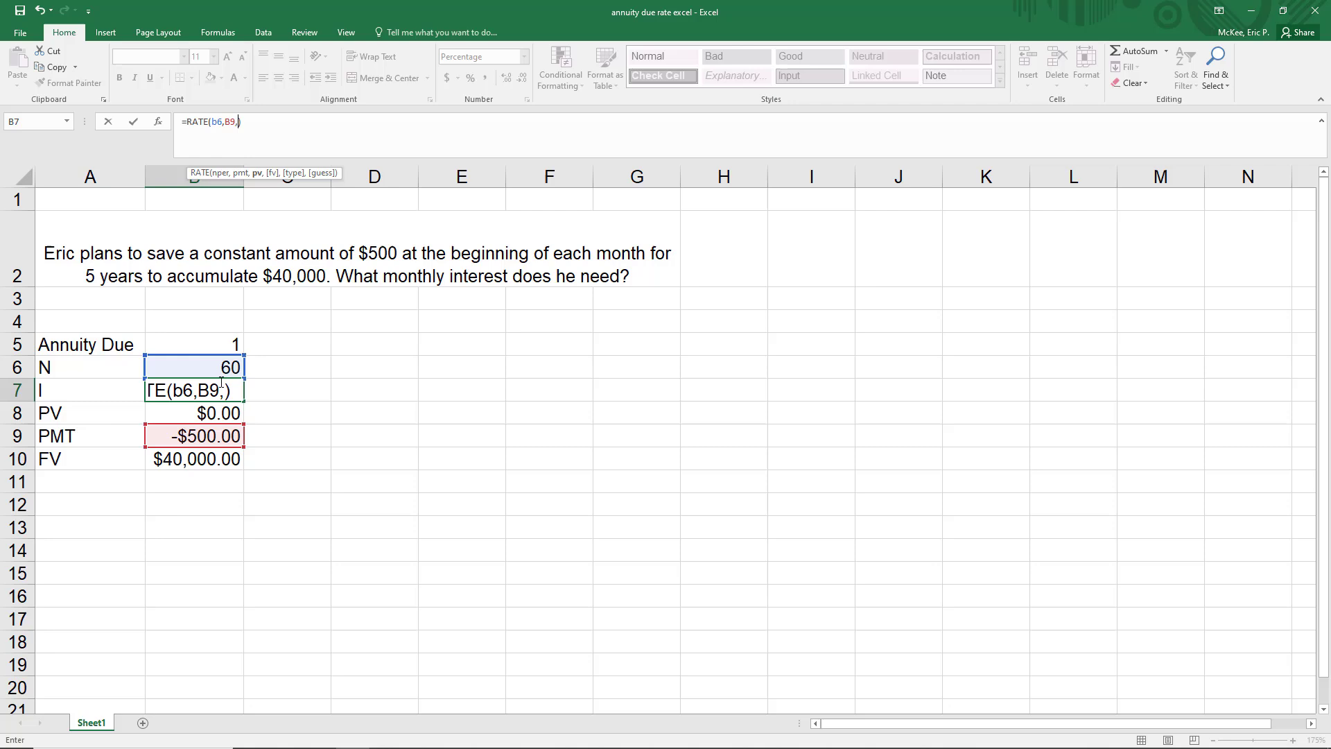
pyautogui.click(182, 414)
pyautogui.write(',')
pyautogui.click(178, 458)
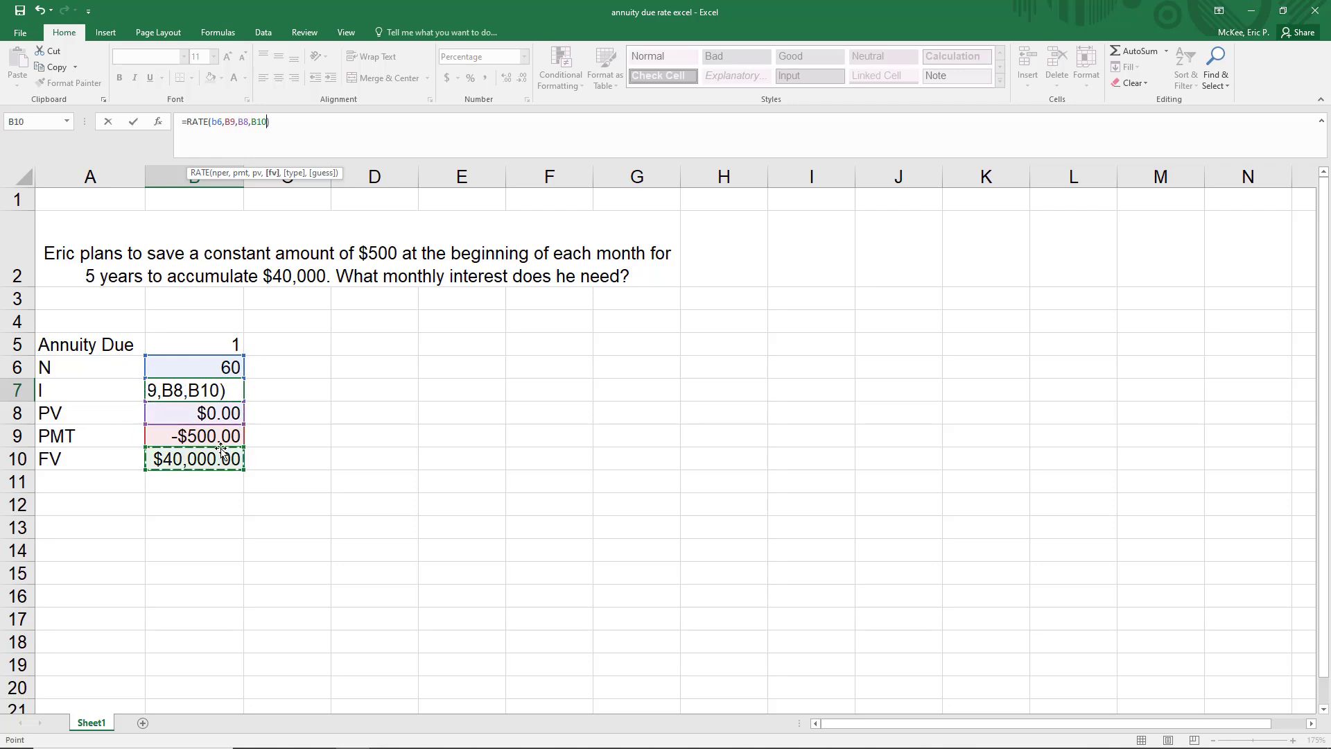
pyautogui.write(',')
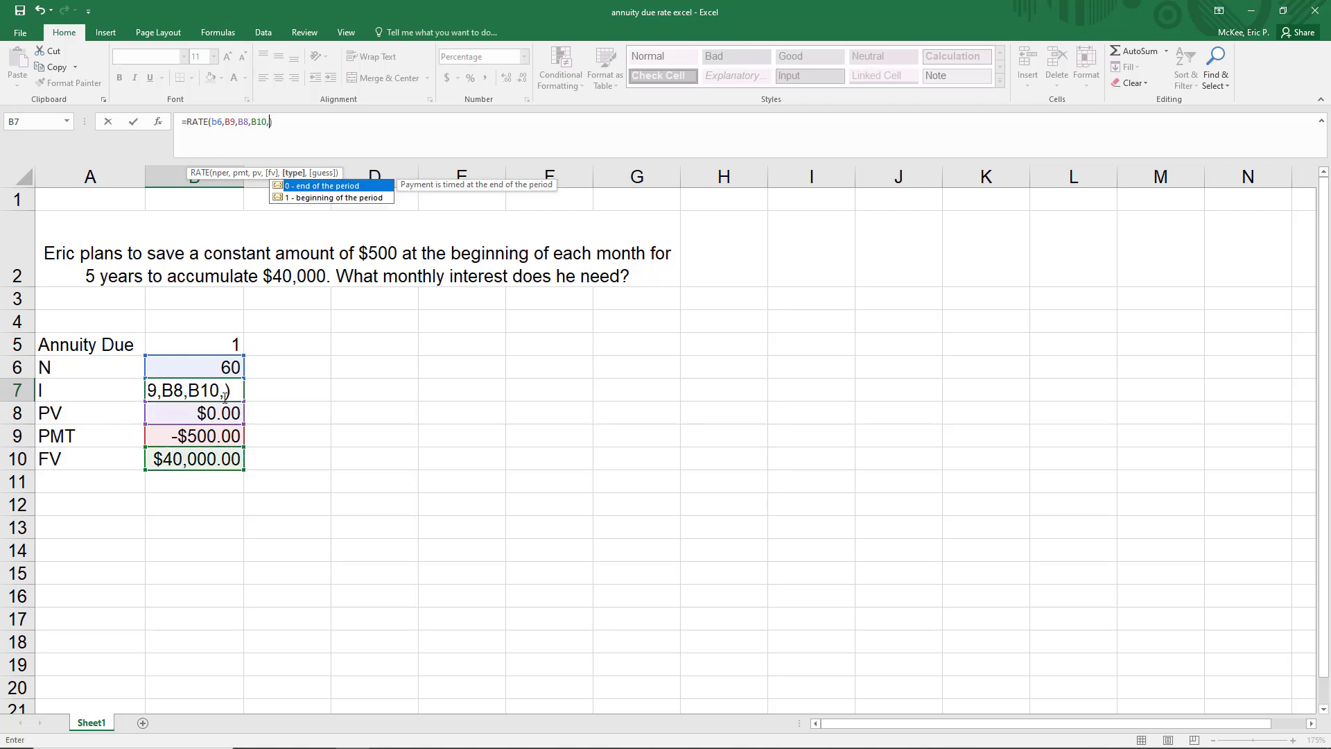
pyautogui.click(216, 342)
pyautogui.write(')')
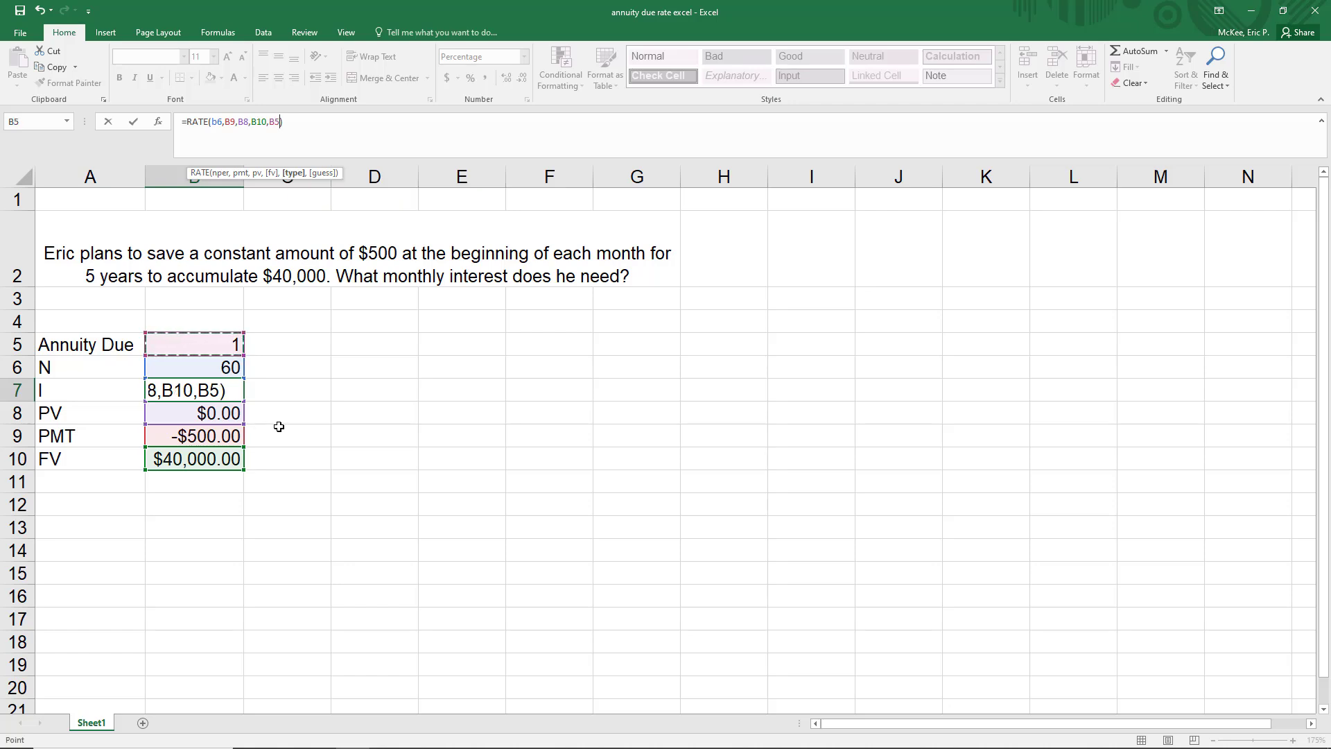
pyautogui.press('Return')
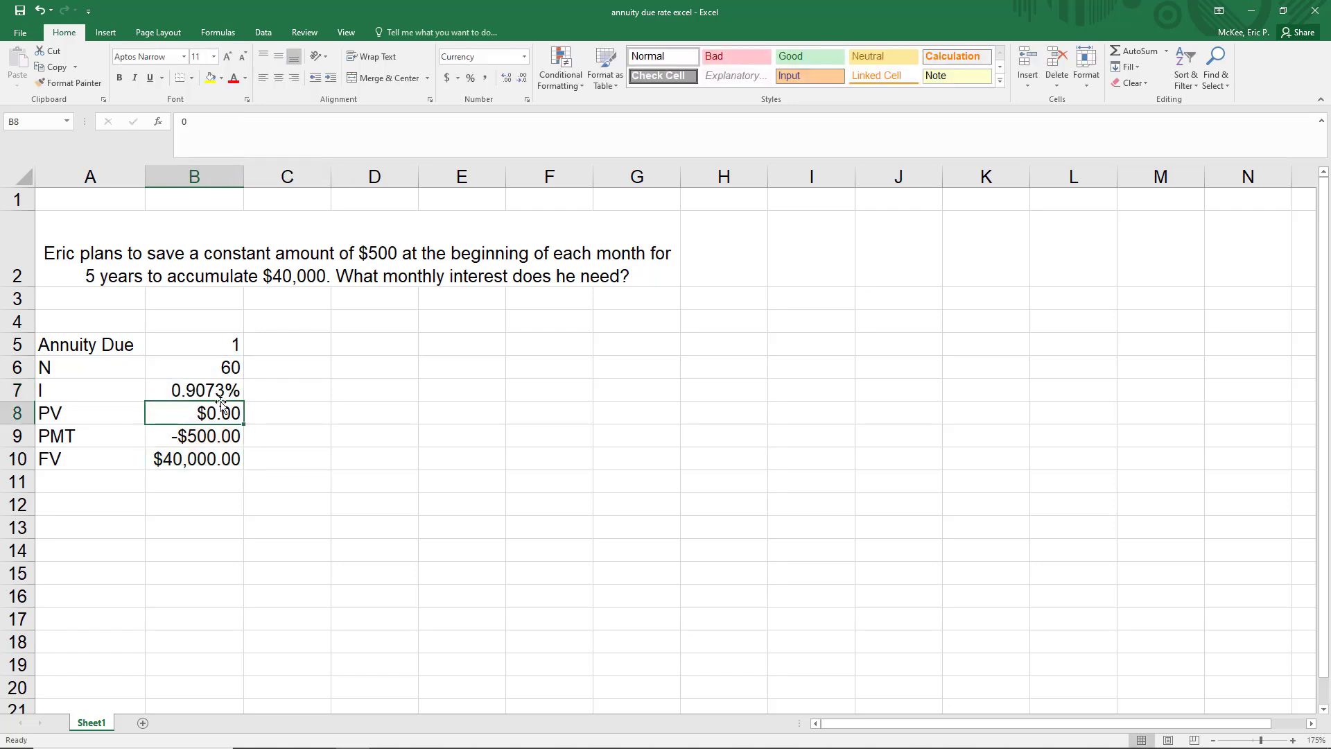
# - Review the calculated rate in B7 and its formula against the Annuity Due, N, PV, PMT and FV inputs it references
pyautogui.moveTo(138, 391); pyautogui.dragTo(208, 389)
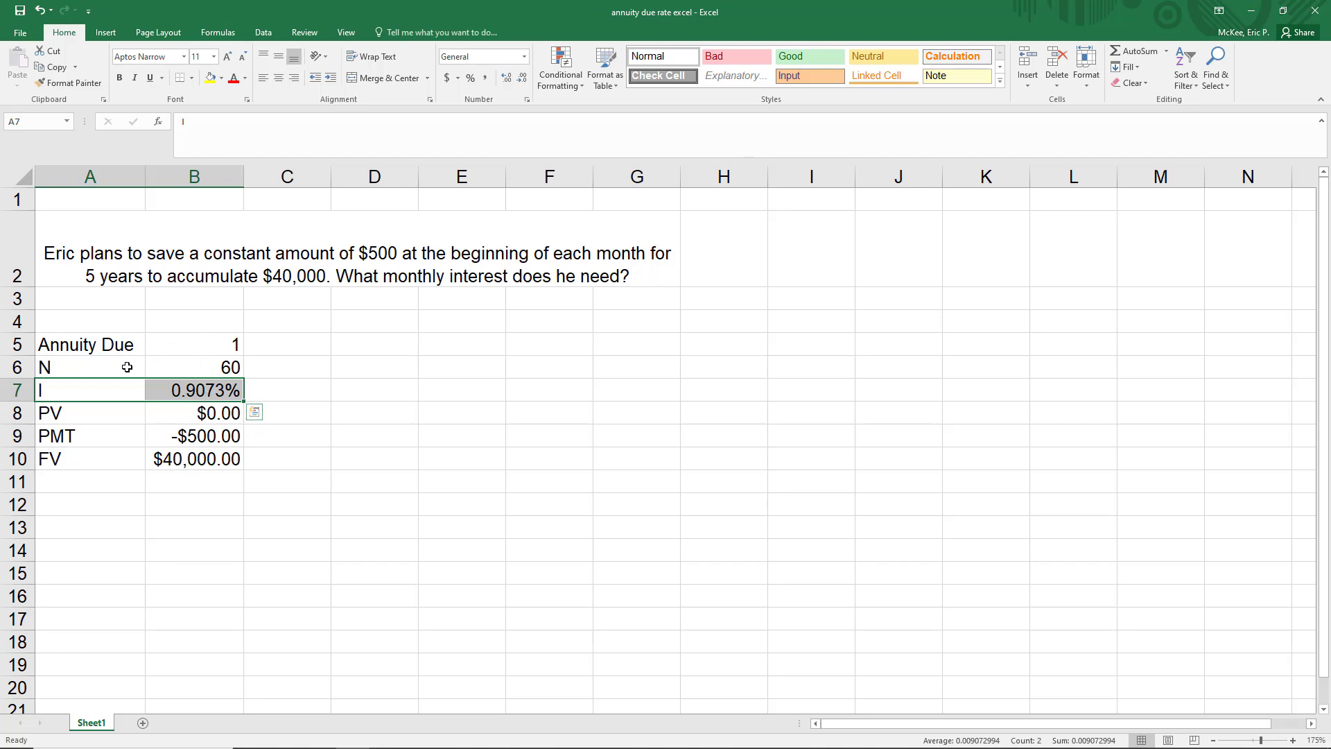
pyautogui.moveTo(127, 367); pyautogui.dragTo(215, 367)
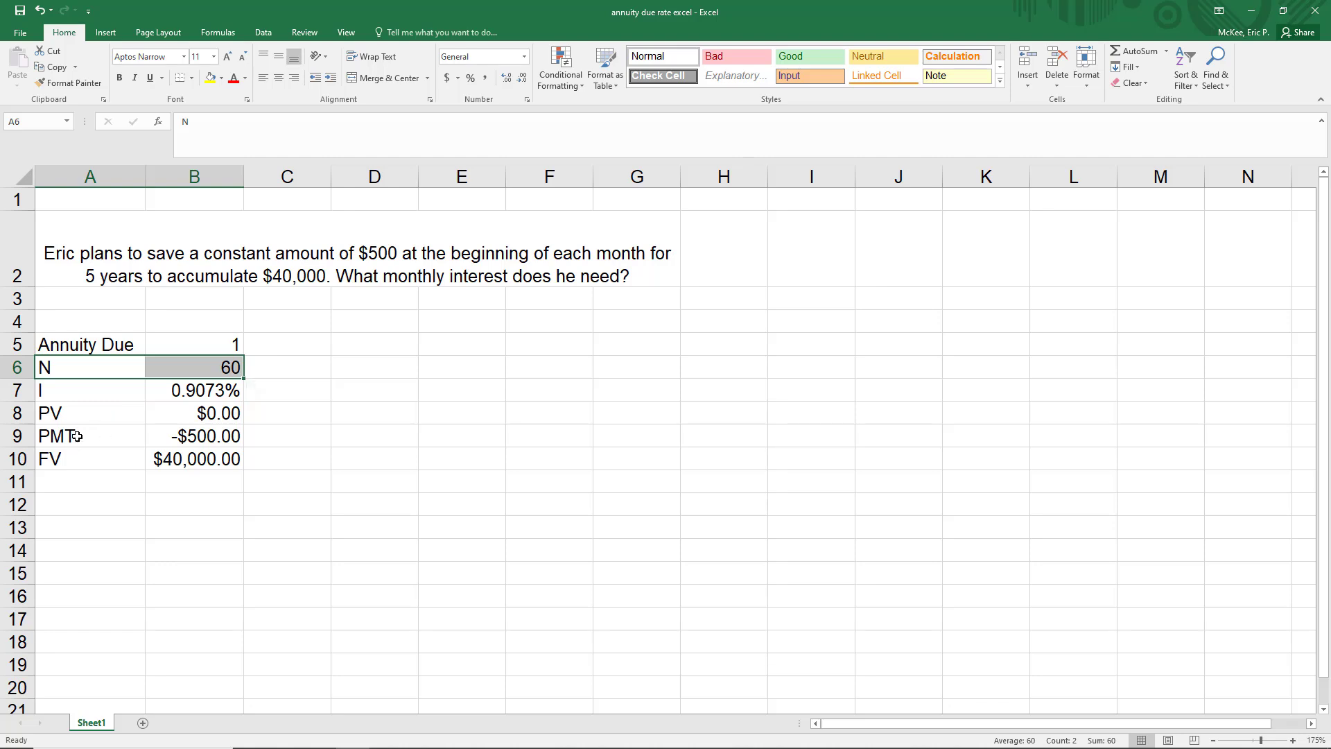
pyautogui.moveTo(87, 417); pyautogui.dragTo(190, 470)
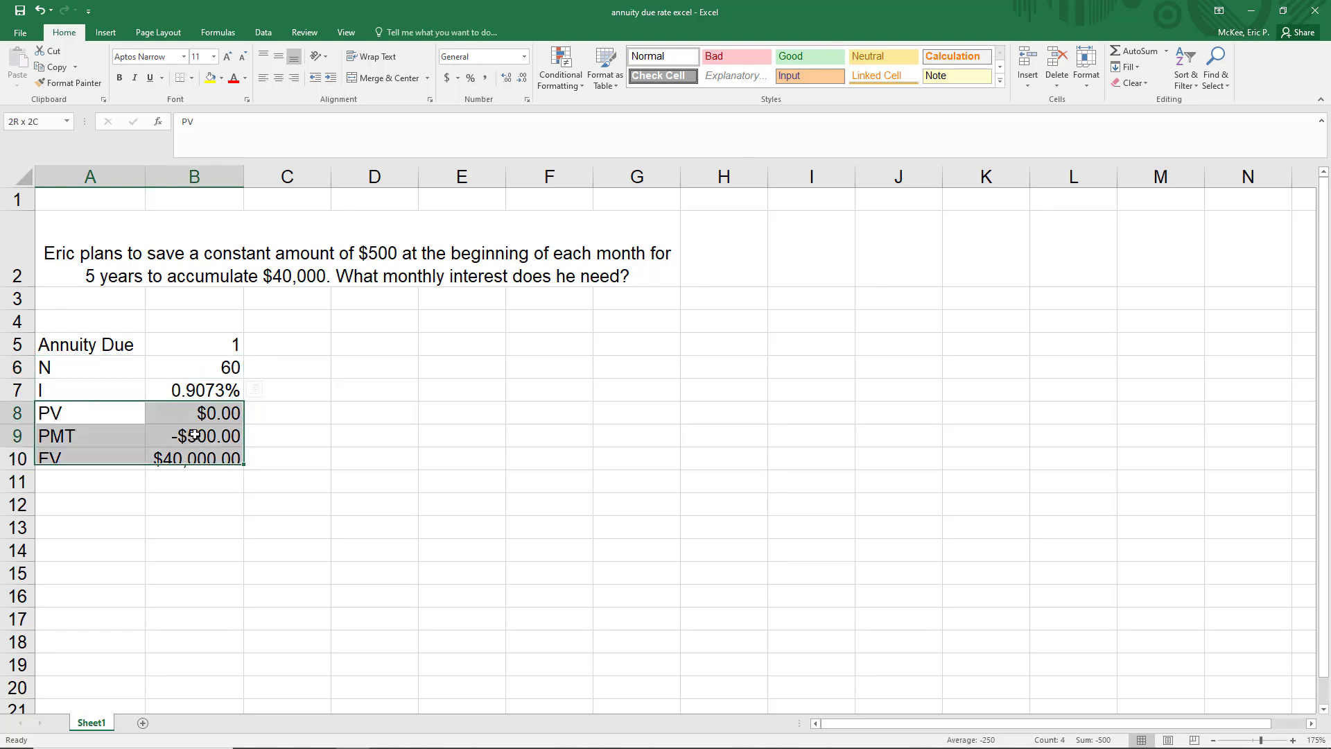
pyautogui.click(127, 416)
pyautogui.moveTo(170, 414); pyautogui.dragTo(198, 459)
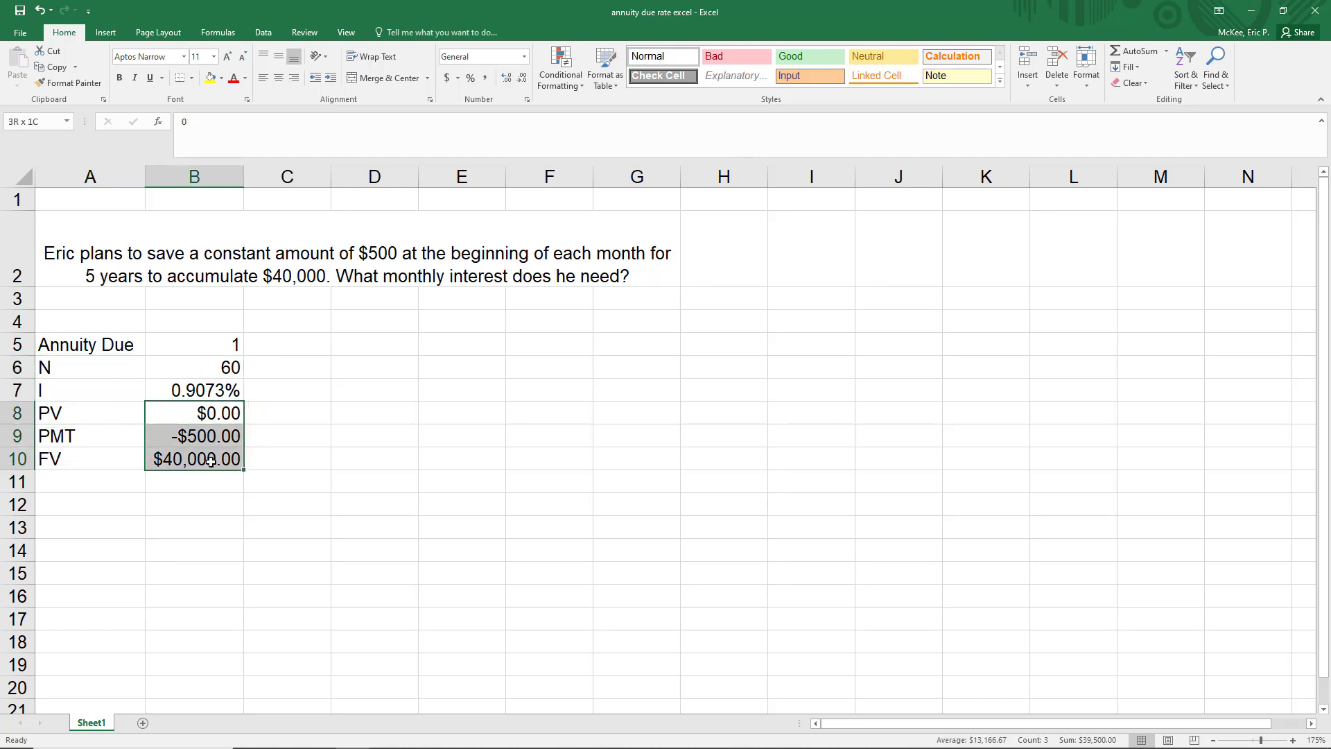
pyautogui.click(233, 343)
pyautogui.write('1')
pyautogui.press('Return')
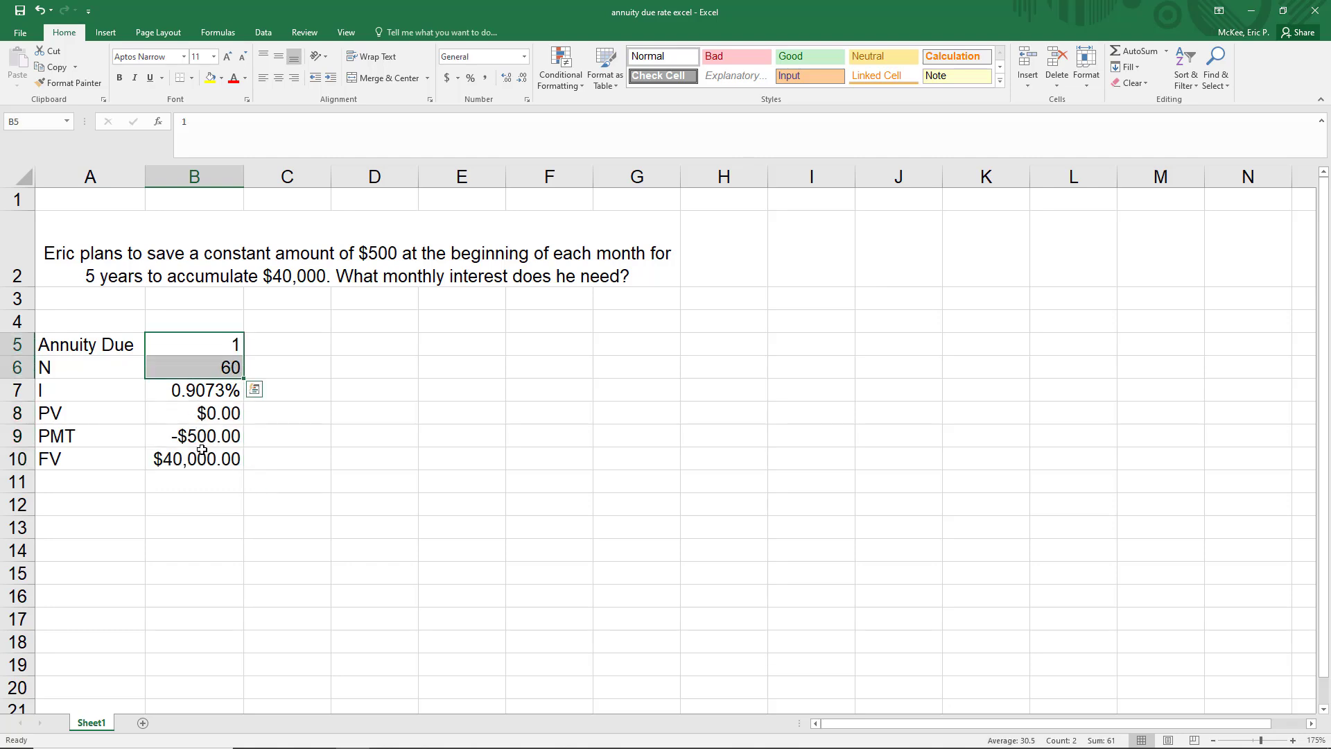
pyautogui.click(200, 455)
pyautogui.click(211, 391)
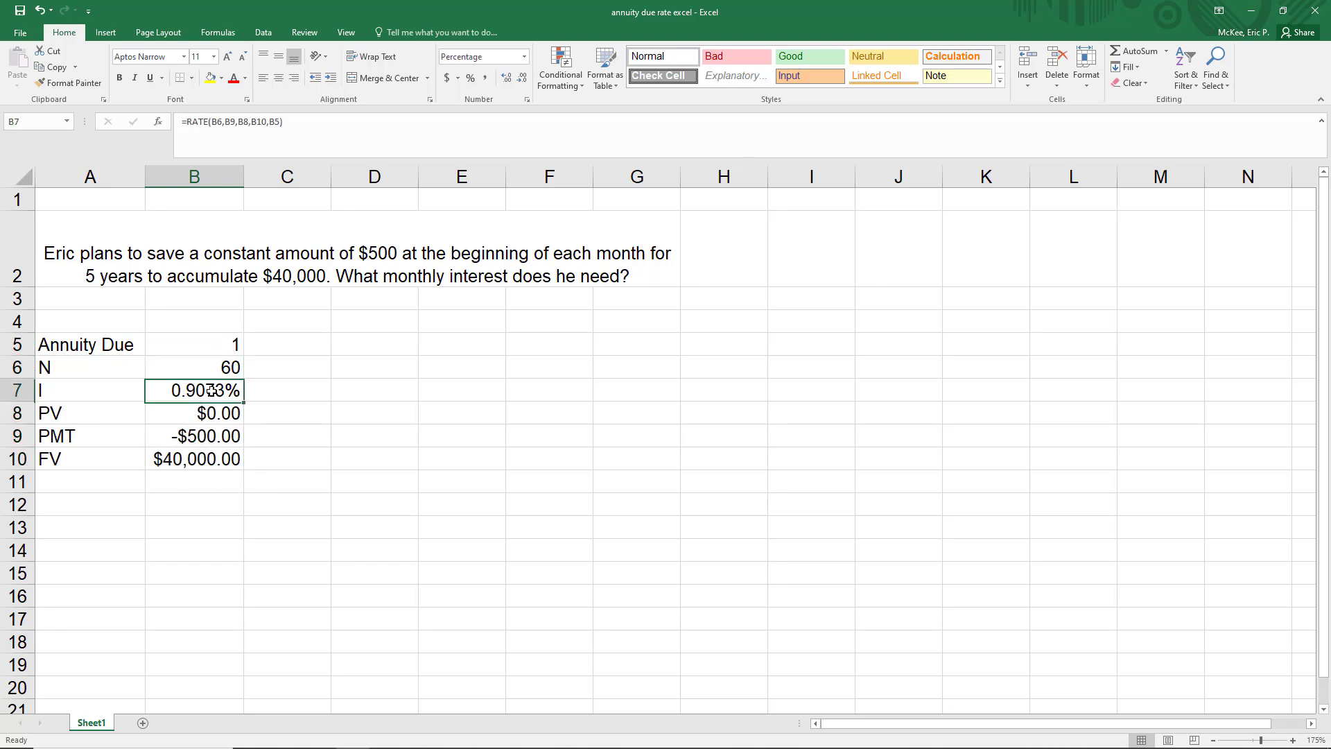
pyautogui.click(200, 413)
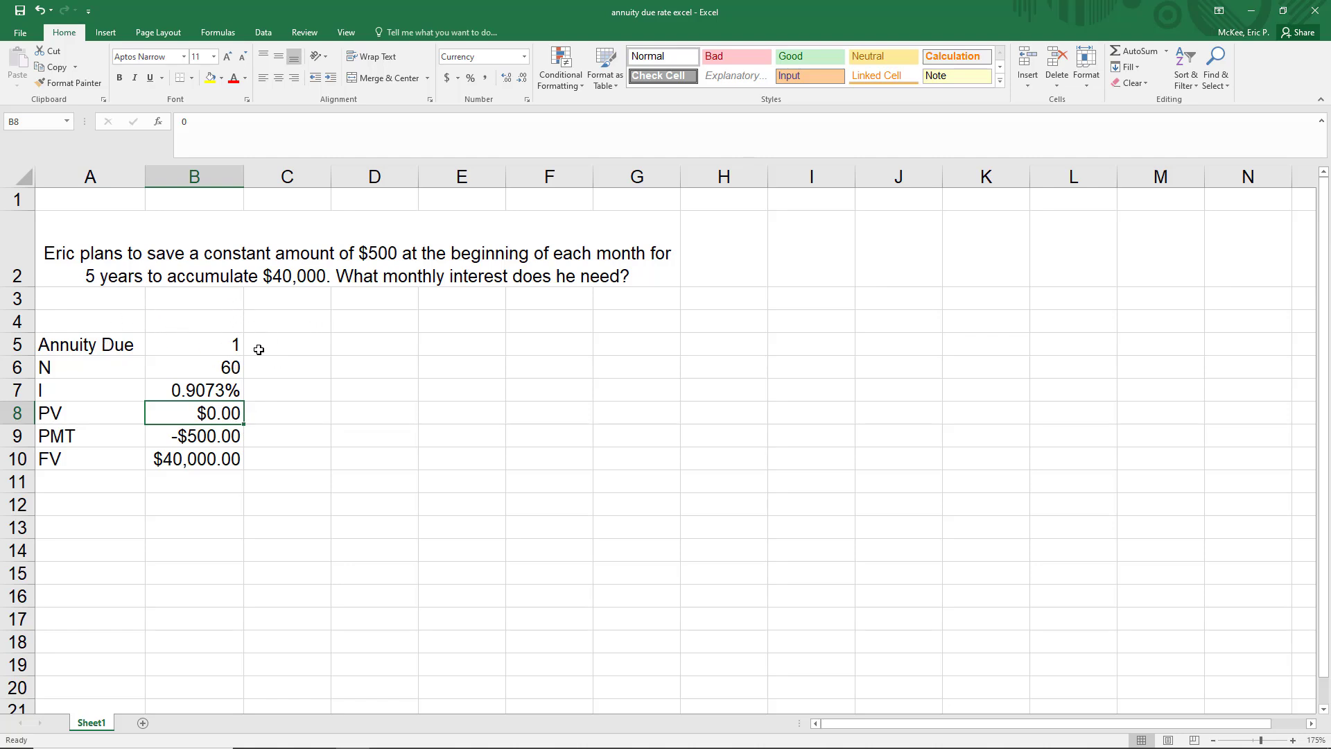
# - Set Annuity Due in B5 to 0 for end-of-period payments and check the recalculated rate in B7
pyautogui.click(183, 344)
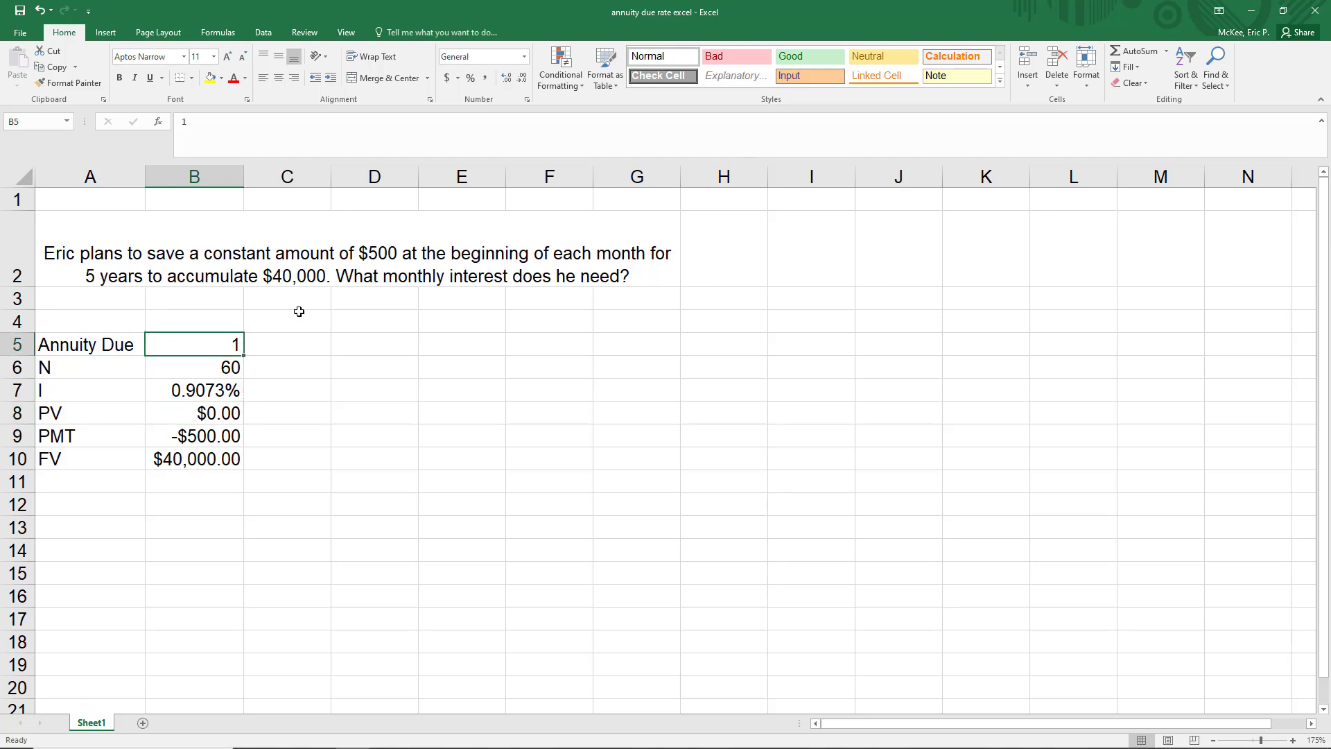
pyautogui.write('0')
pyautogui.press('Return')
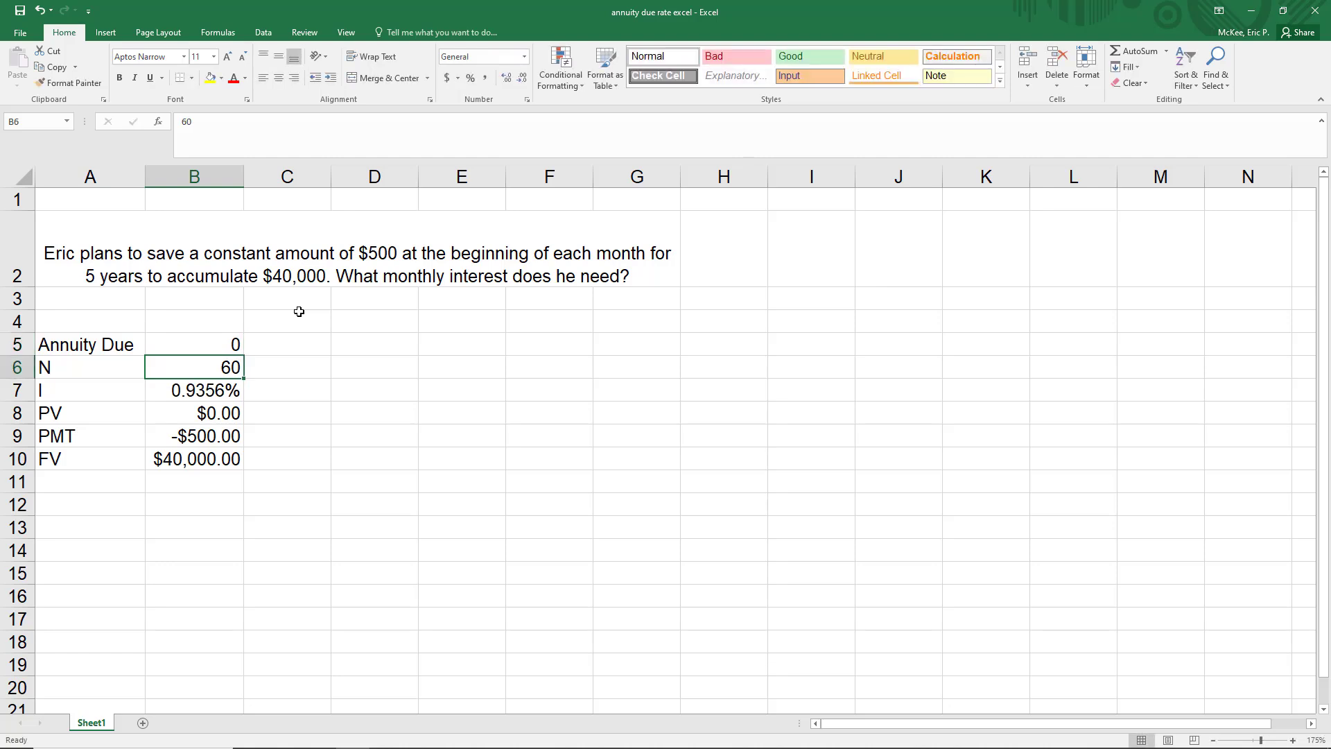
pyautogui.click(214, 388)
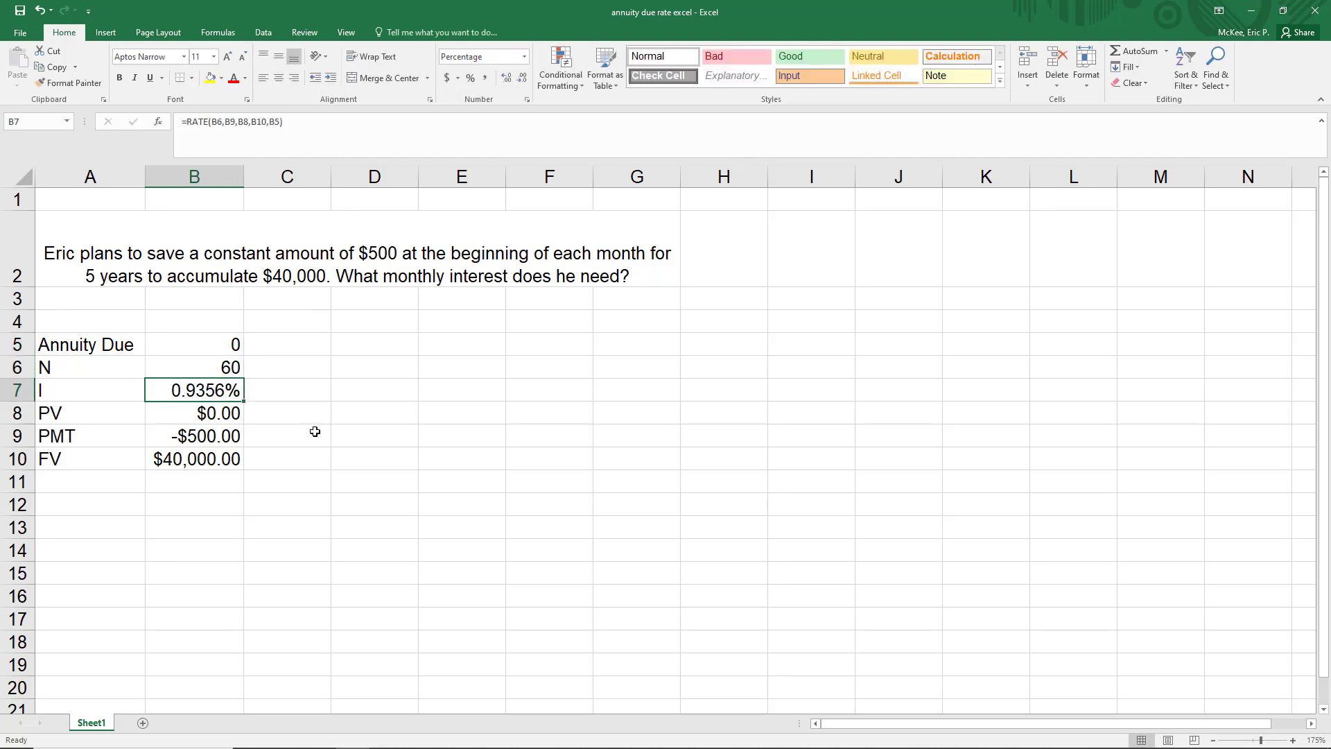